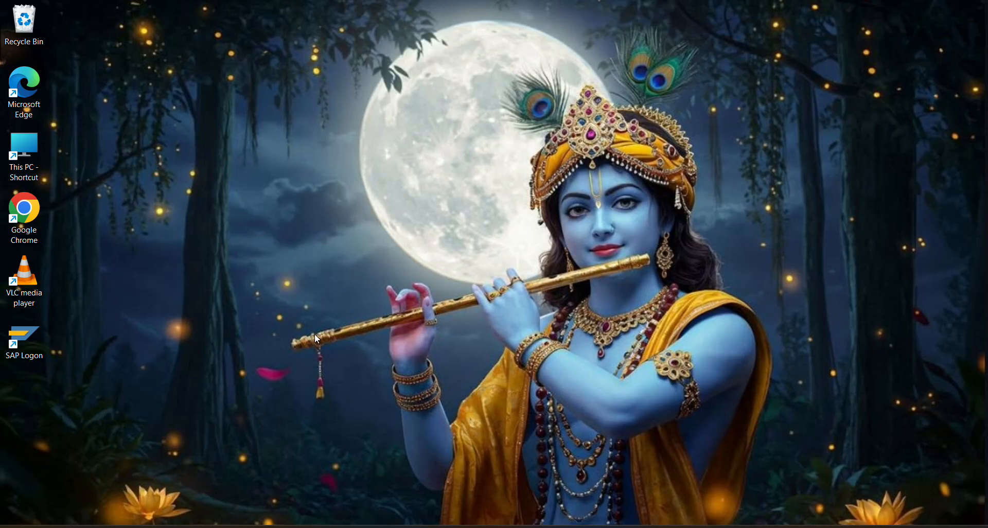
- Open SAP Logon and connect to the S4HANA system
double_click(23, 342)
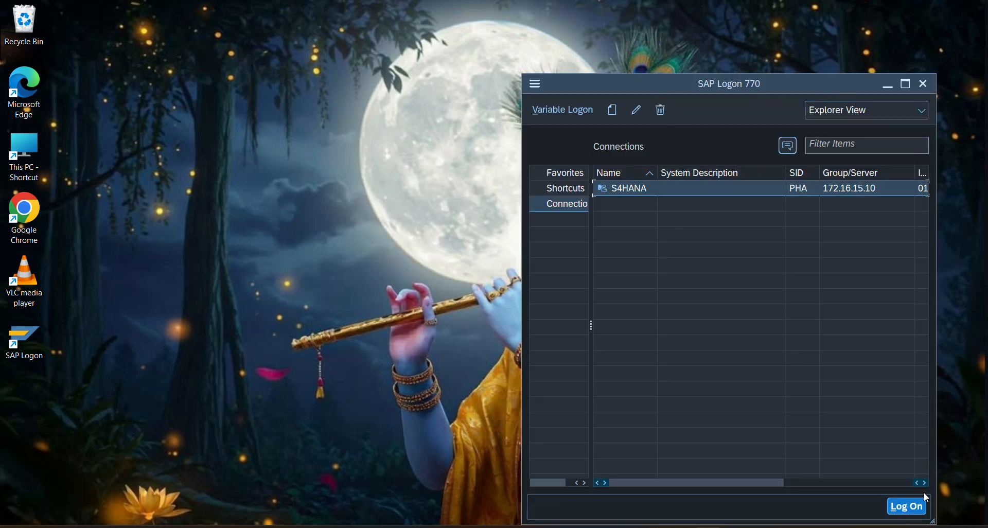
left_click(910, 504)
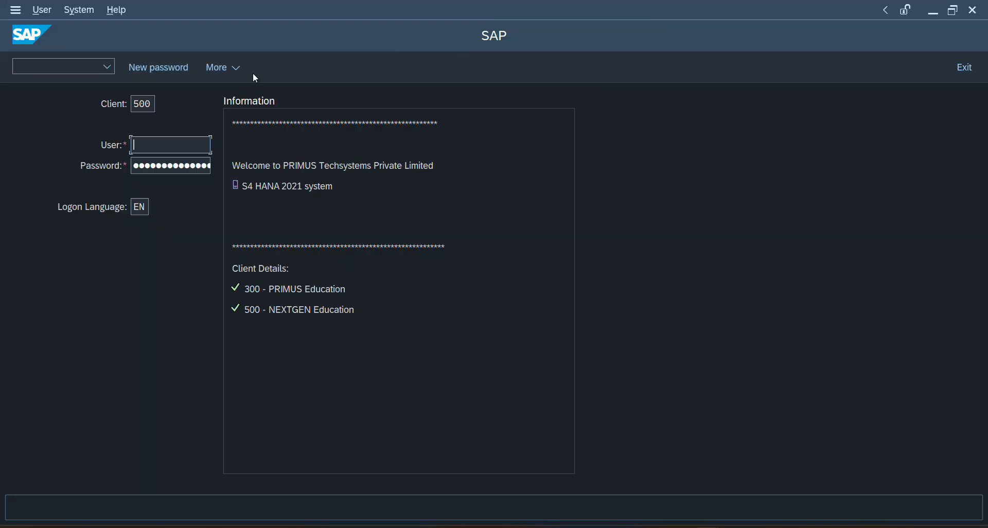
left_click(36, 67)
- Log on to client 500 with the saved user ID and the account password
left_click(164, 147)
left_click(164, 148)
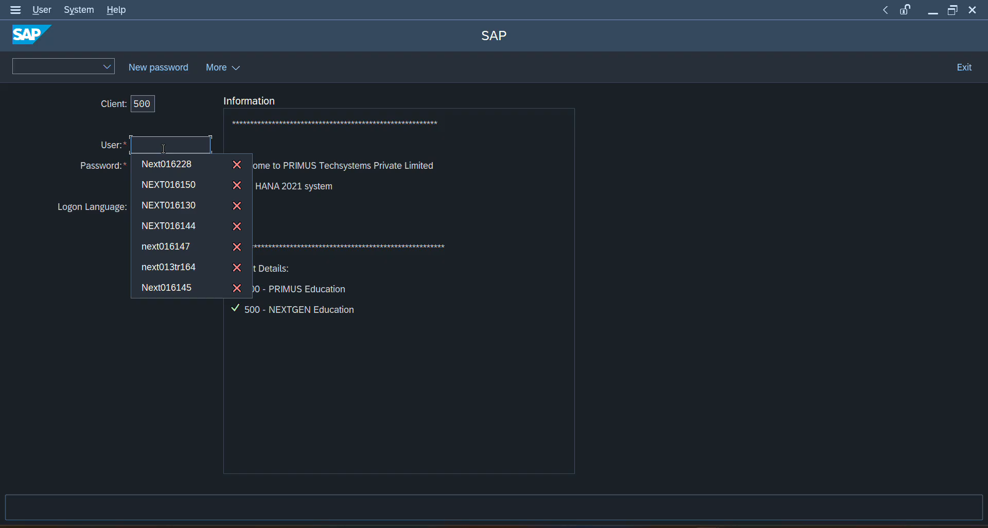
left_click(170, 164)
left_click(180, 169)
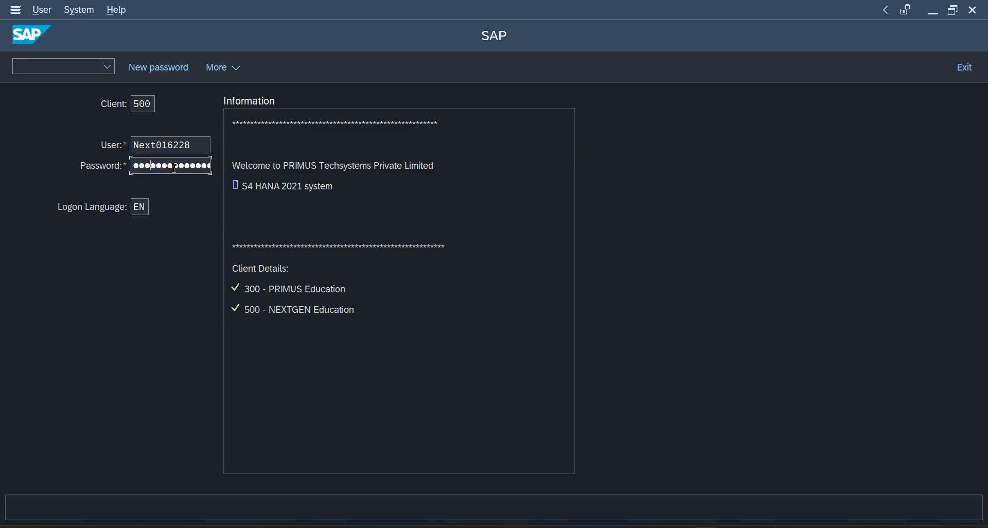
type("••••••••")
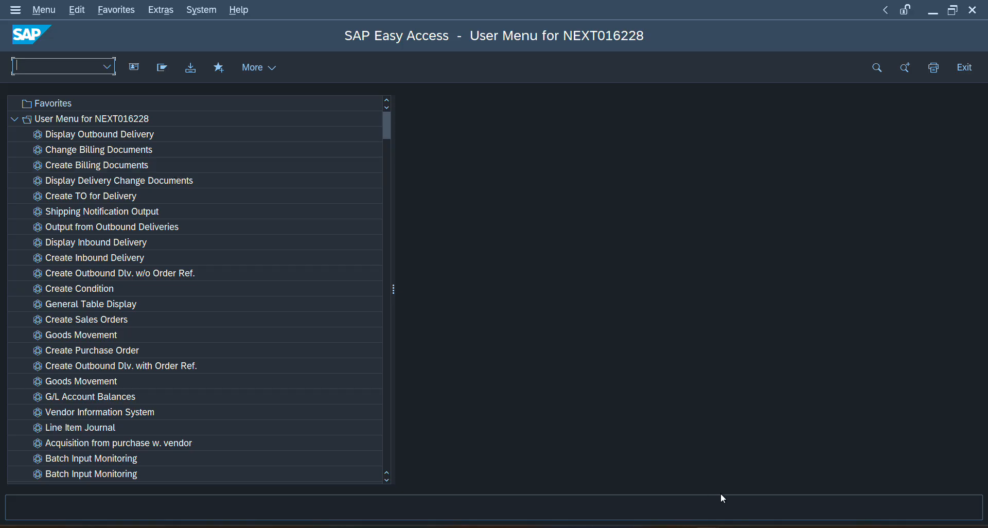
- Switch to the photo viewer, examine the Meeting.png picture at different magnifications, and close it
left_click(704, 527)
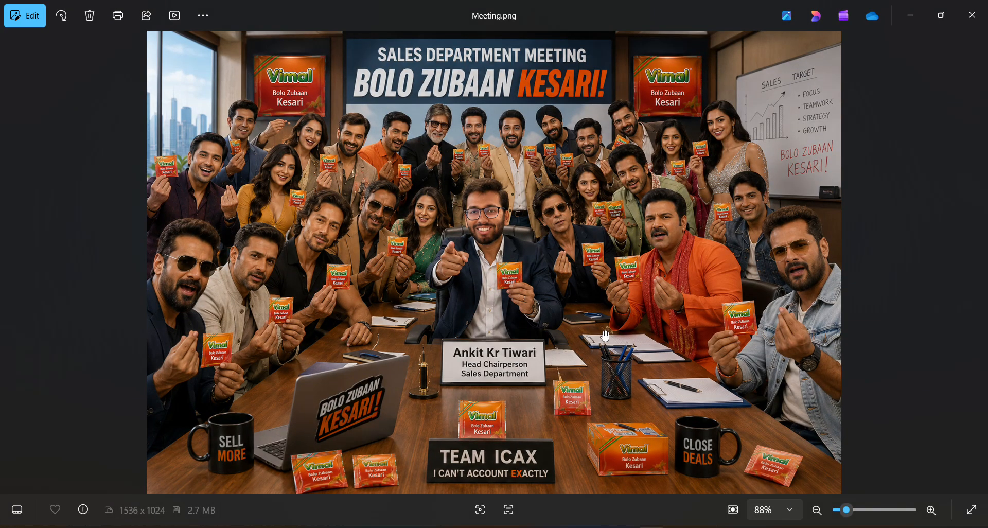
scroll(605, 335, "up", 1)
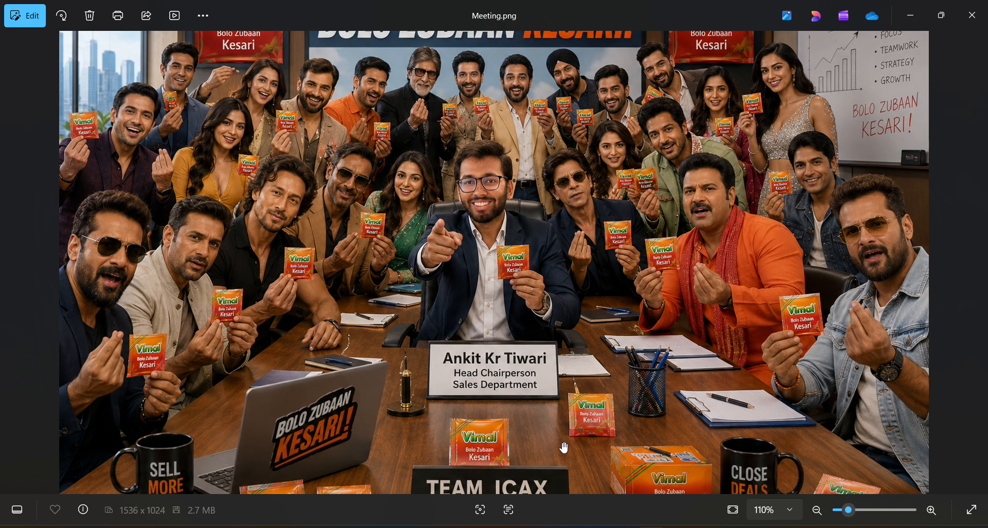
mouse_move(707, 525)
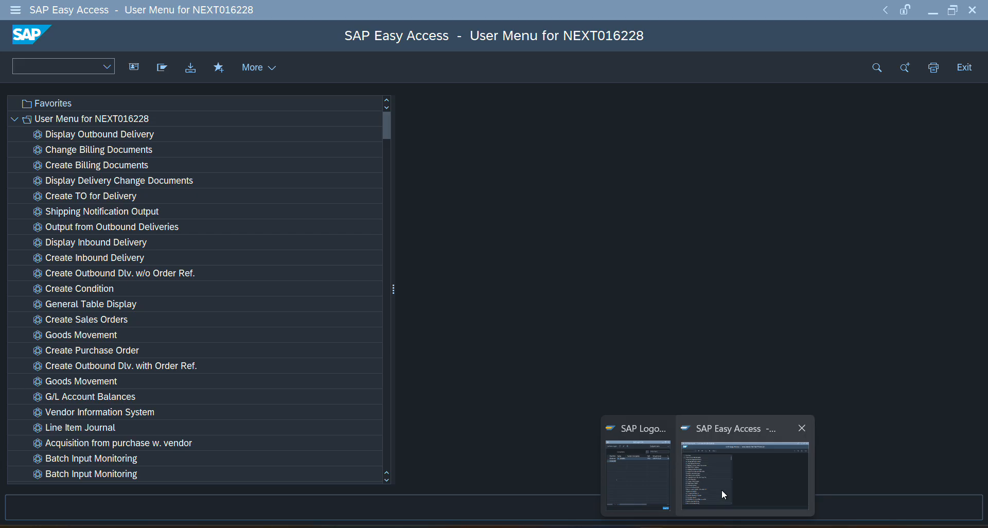
left_click(722, 489)
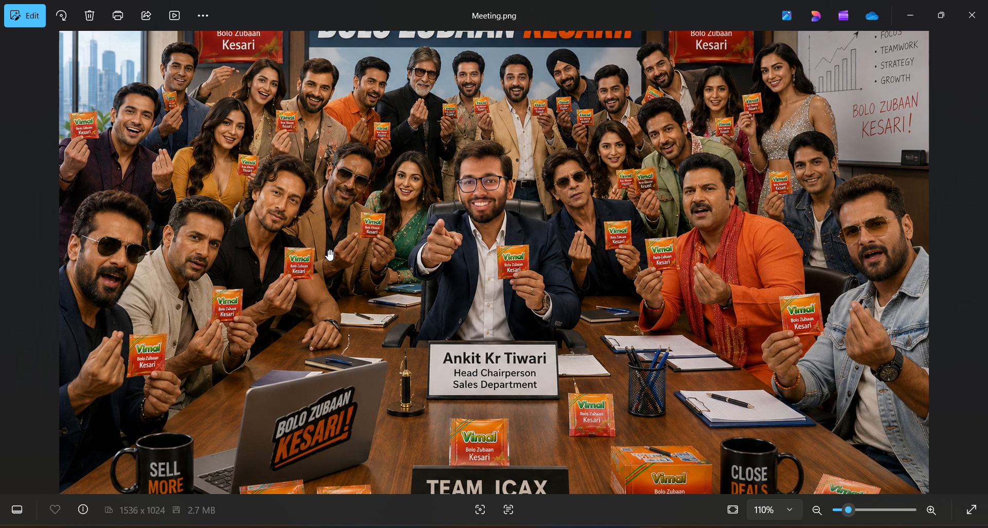
scroll(352, 195, "up", 1)
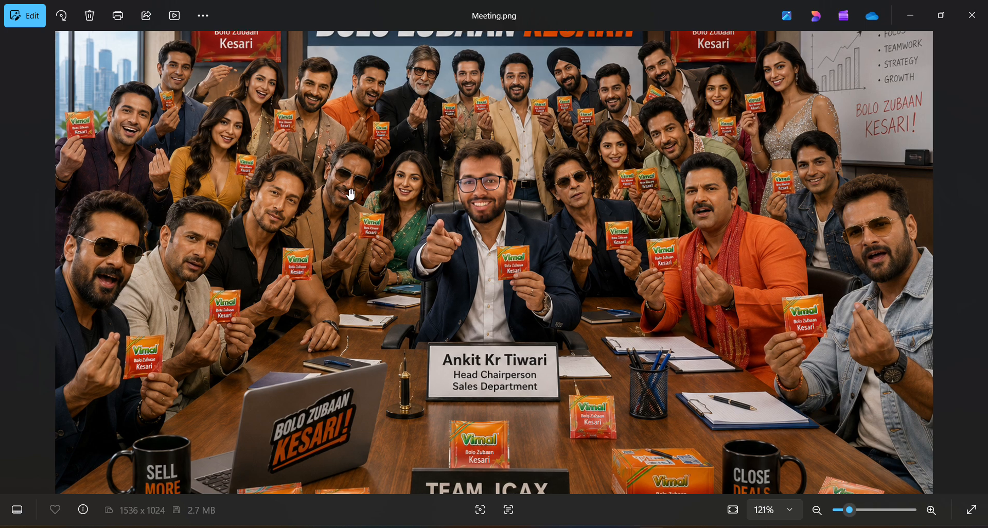
scroll(351, 195, "up", 10)
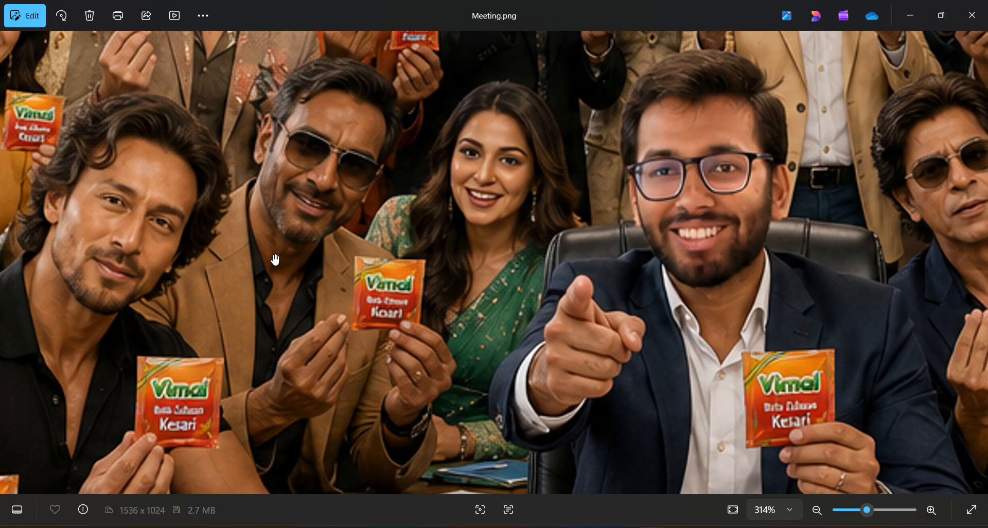
scroll(276, 260, "down", 5)
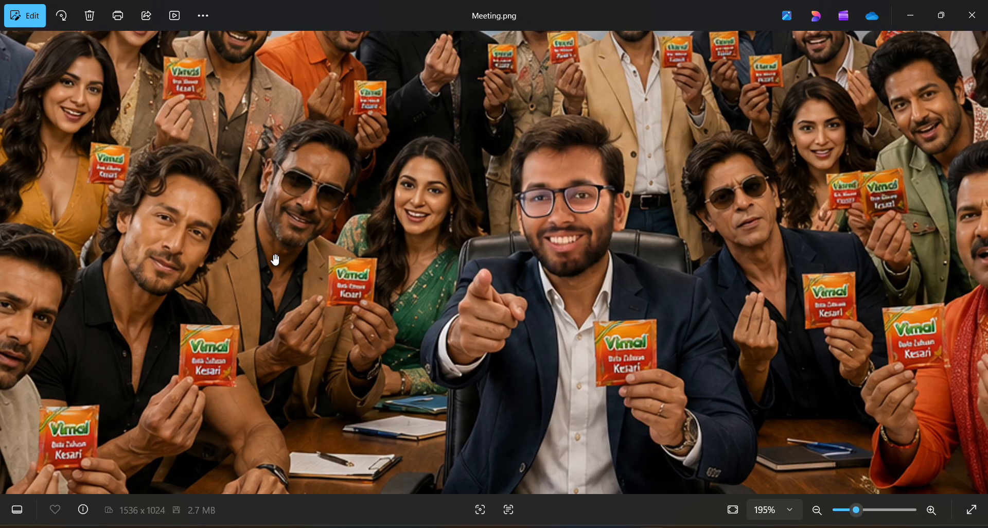
scroll(276, 259, "down", 1)
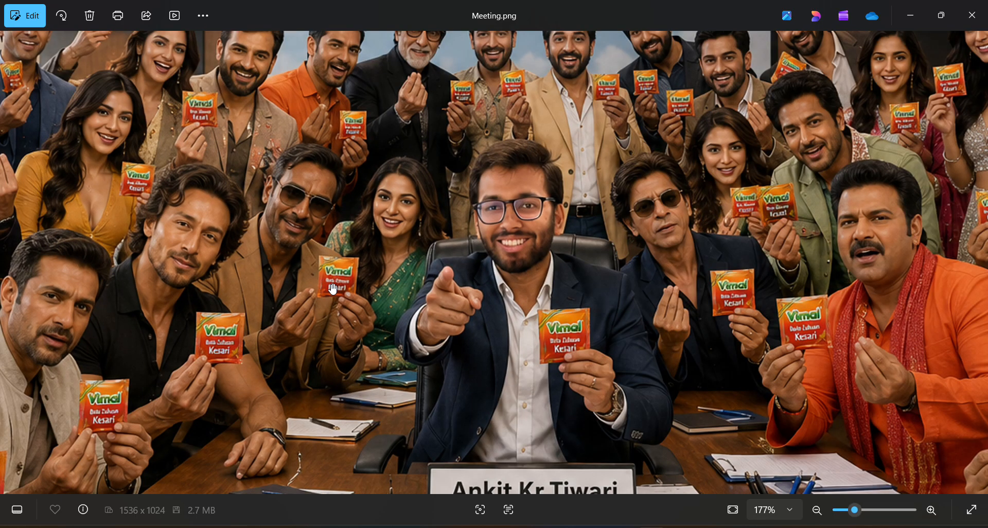
scroll(334, 289, "down", 2)
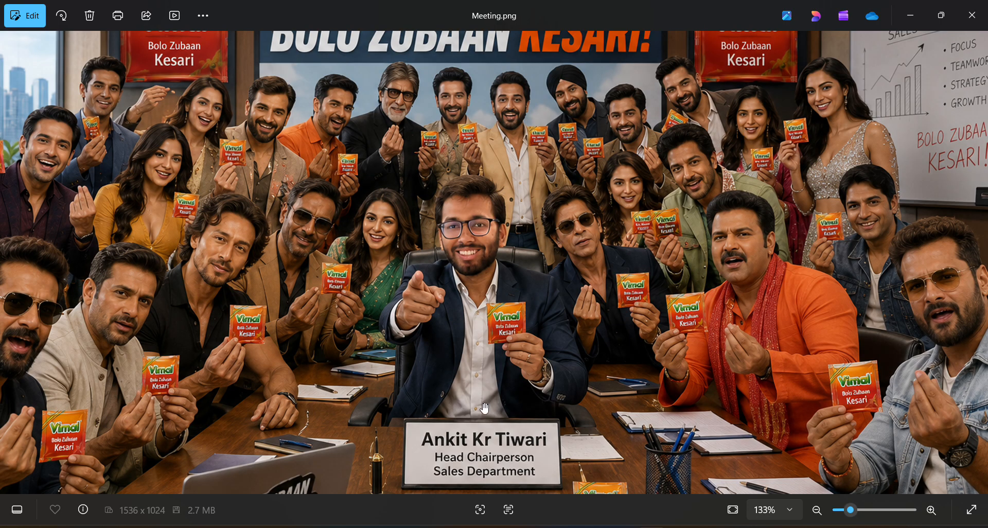
left_click(700, 503)
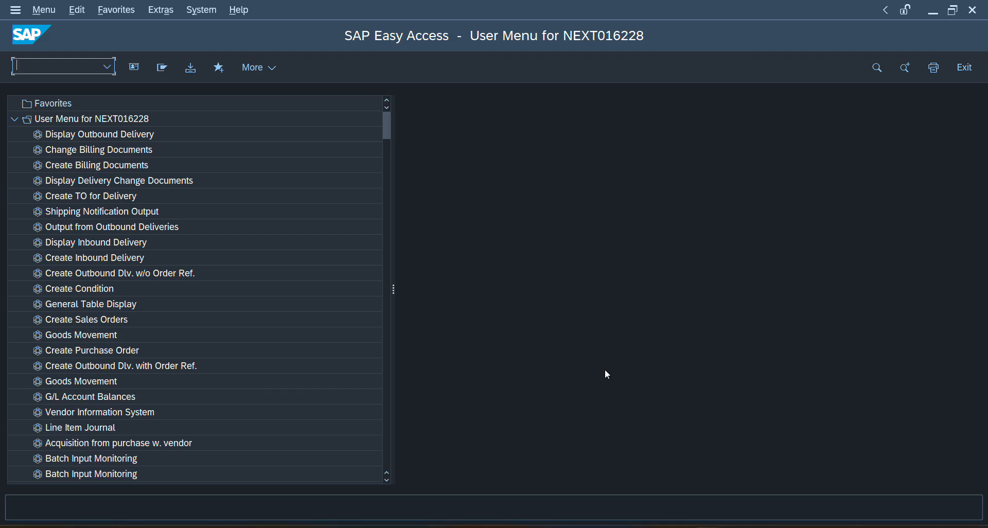
mouse_move(651, 525)
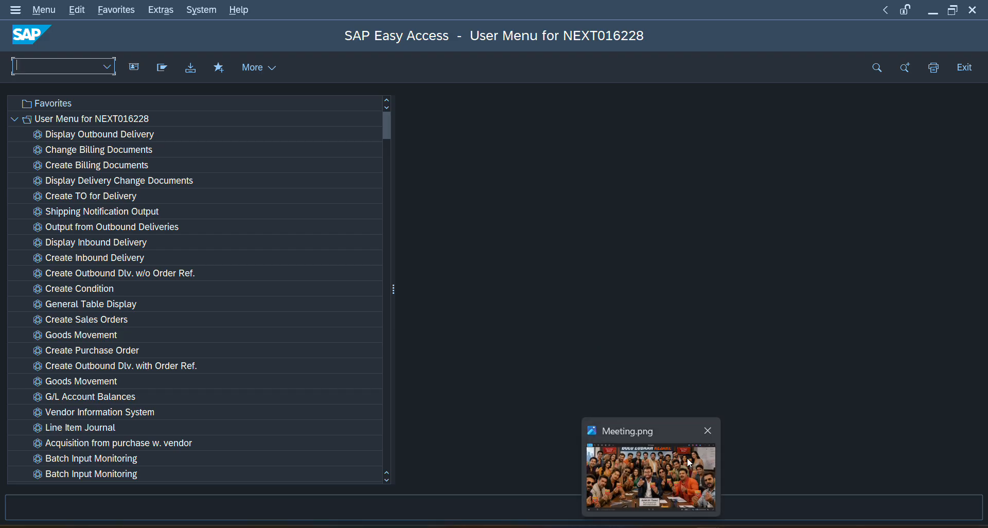
left_click(709, 432)
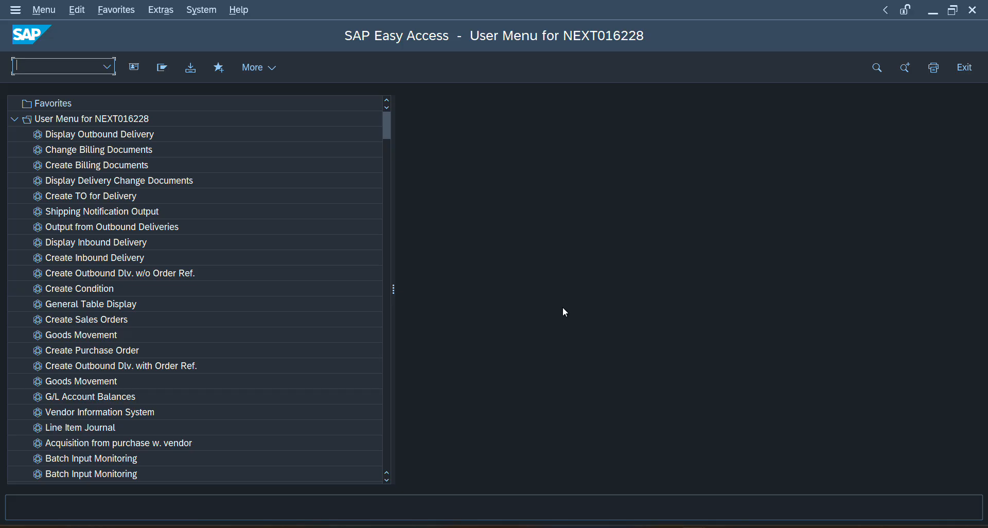
- Start transaction FS00 to maintain G/L accounts centrally
left_click(423, 21)
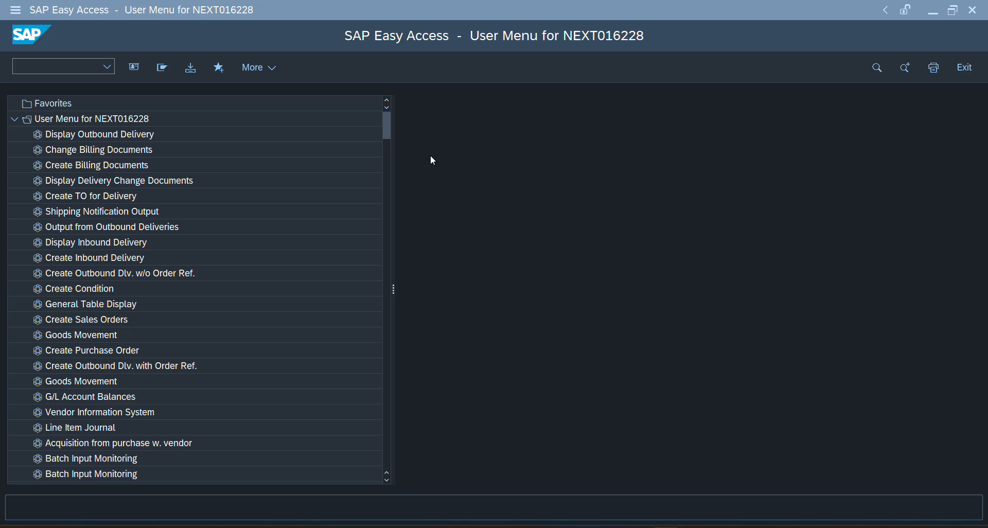
left_click(32, 61)
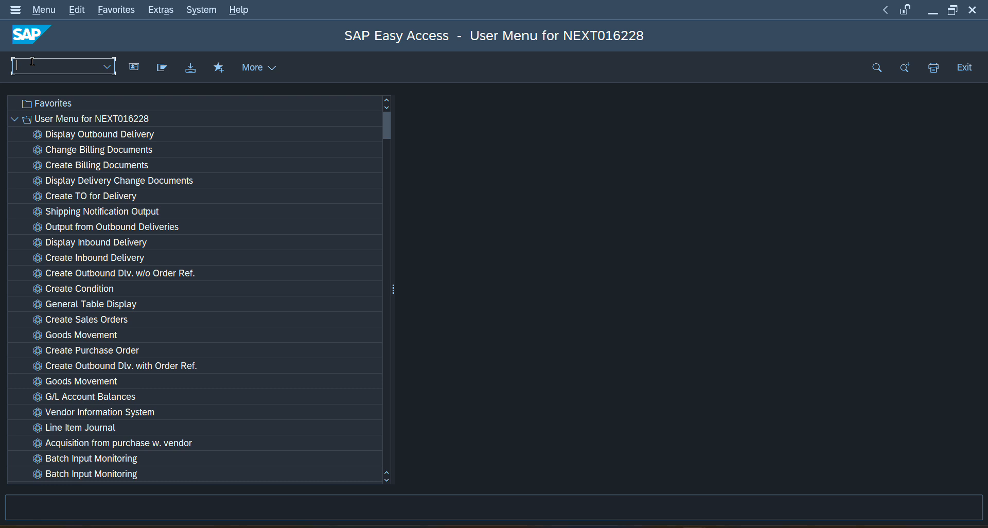
type("fs00")
key("Return")
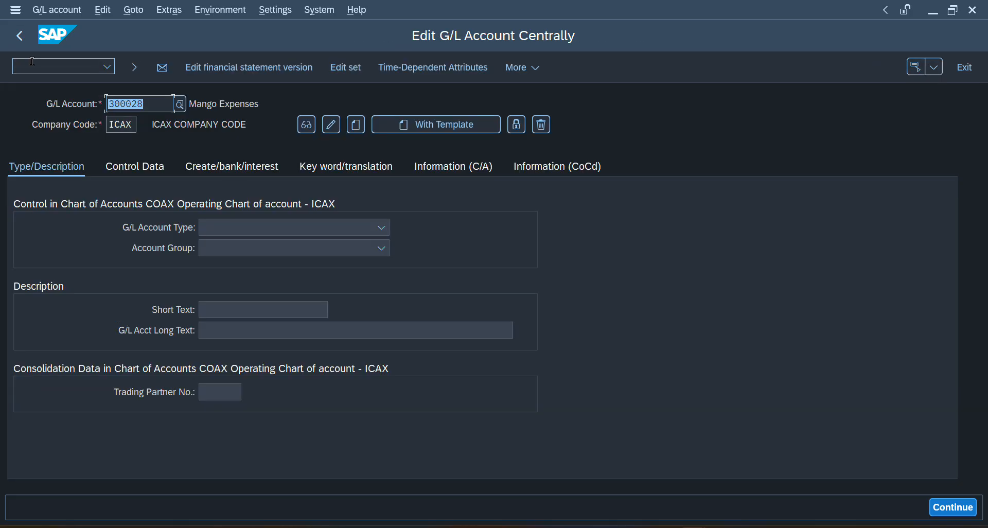
- Try to create G/L account 300028 in company code ICAX
key("alt+Tab")
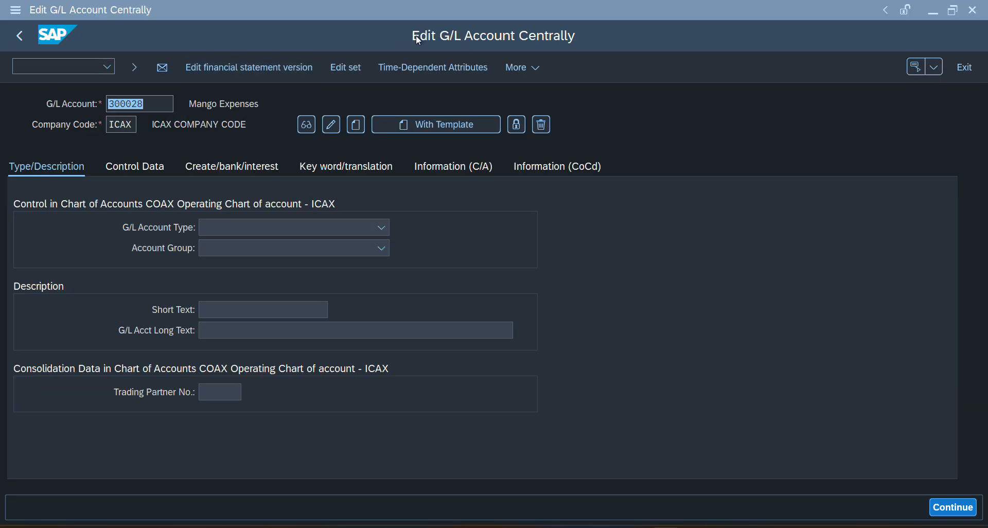
left_click(356, 125)
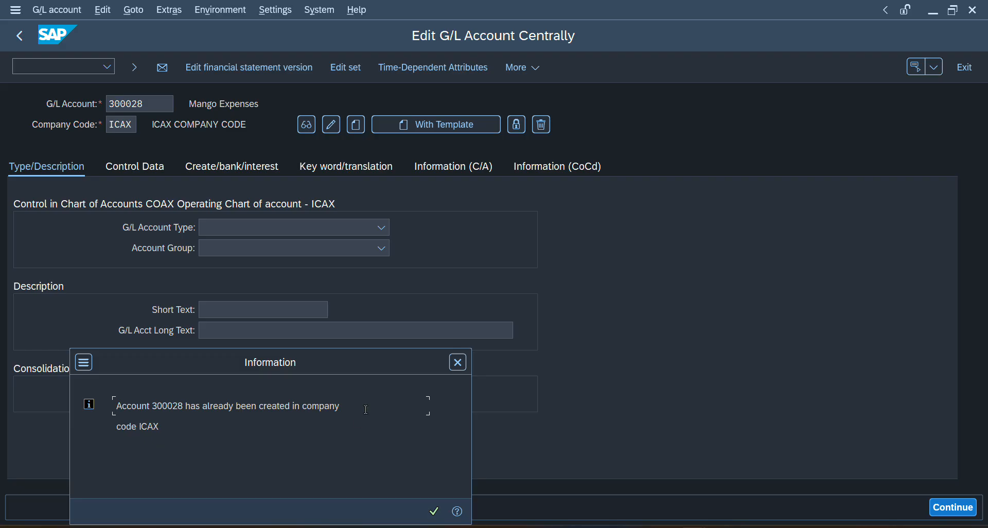
left_click(458, 363)
- Check the G/L account numbers 300029, 300030, 300031 and 300033 against the existing accounts
double_click(173, 105)
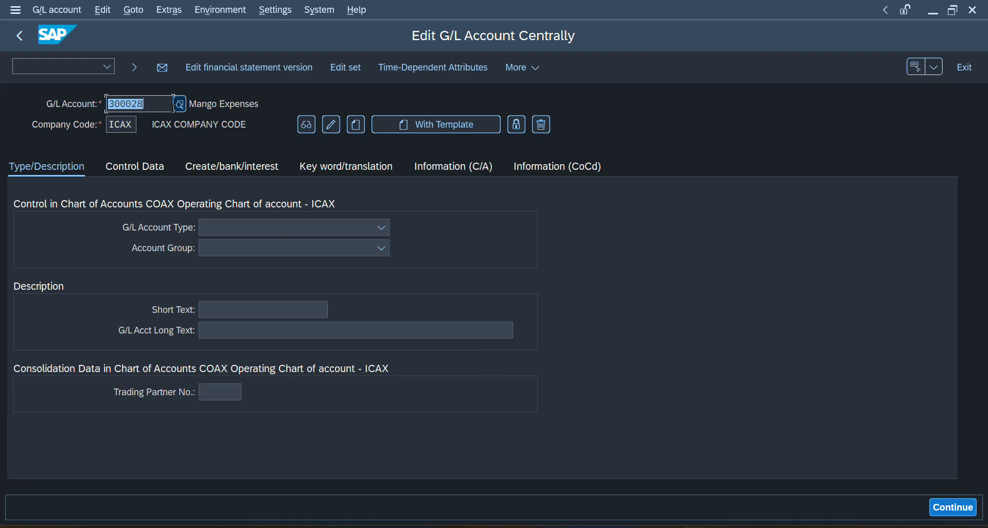
key("BackSpace")
type("3000")
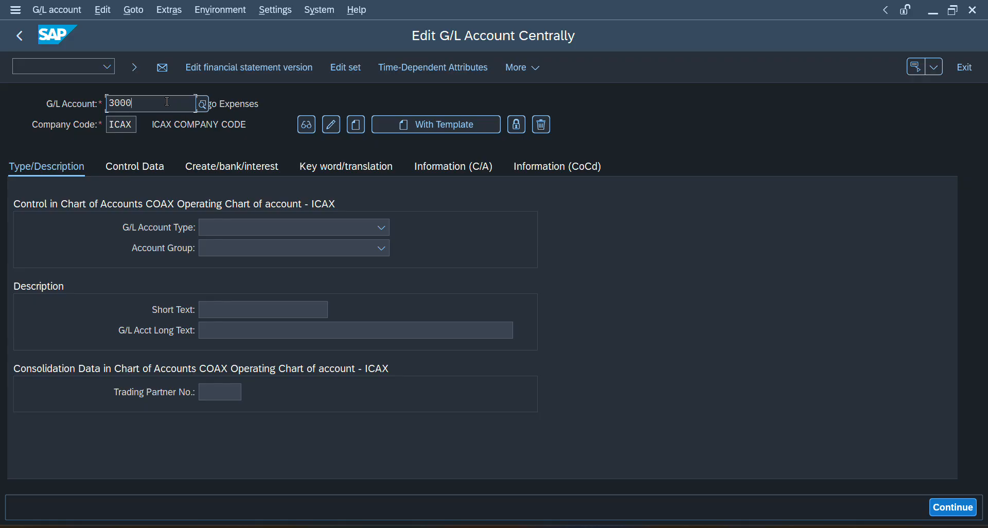
type("29")
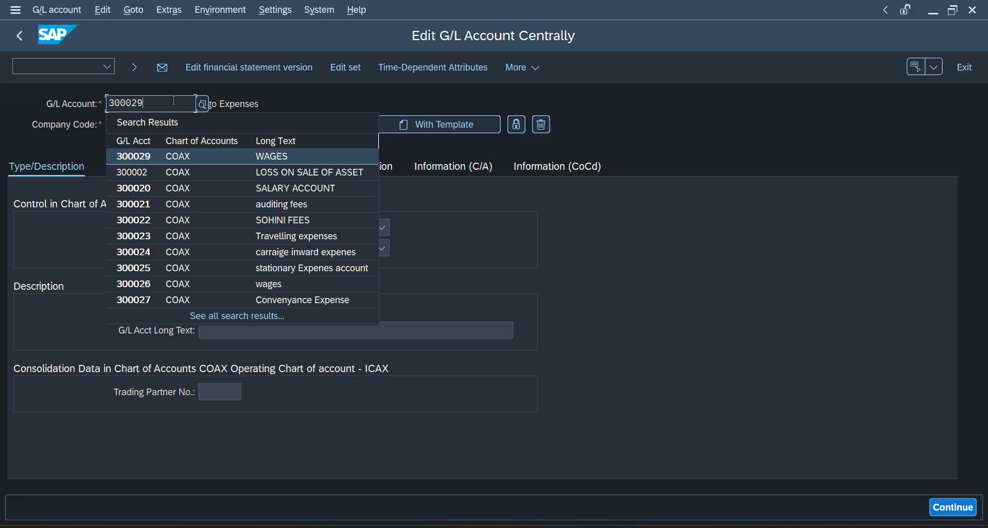
key("BackSpace")
key("BackSpace")
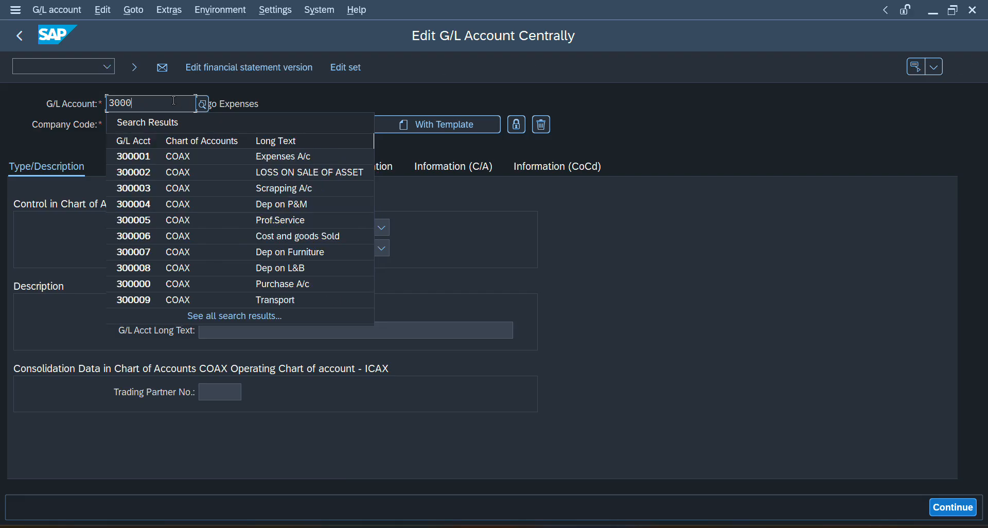
type("30")
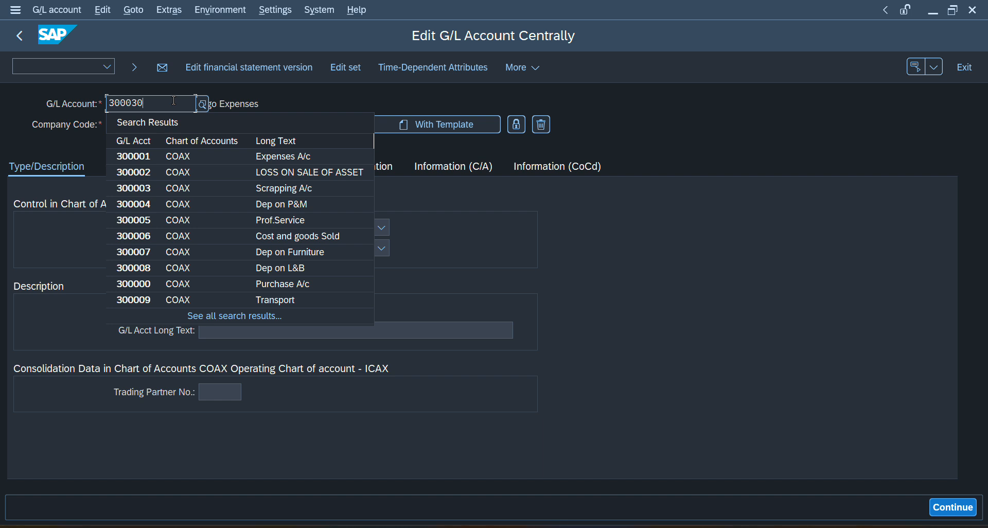
key("BackSpace")
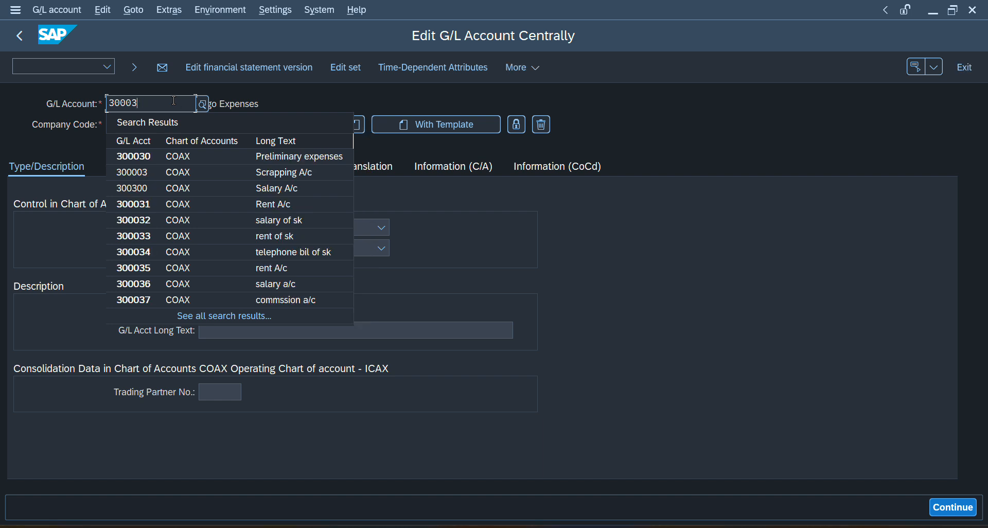
type("1")
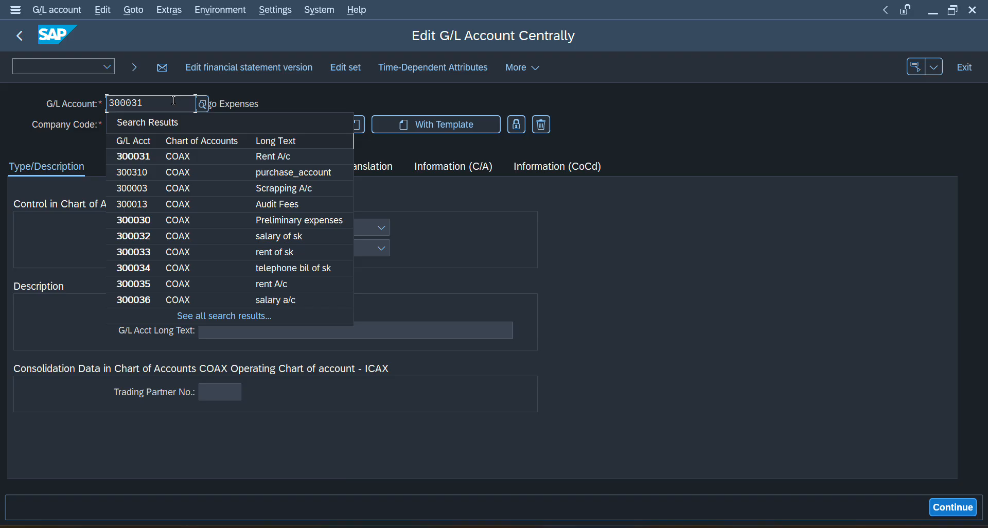
key("BackSpace")
type("3")
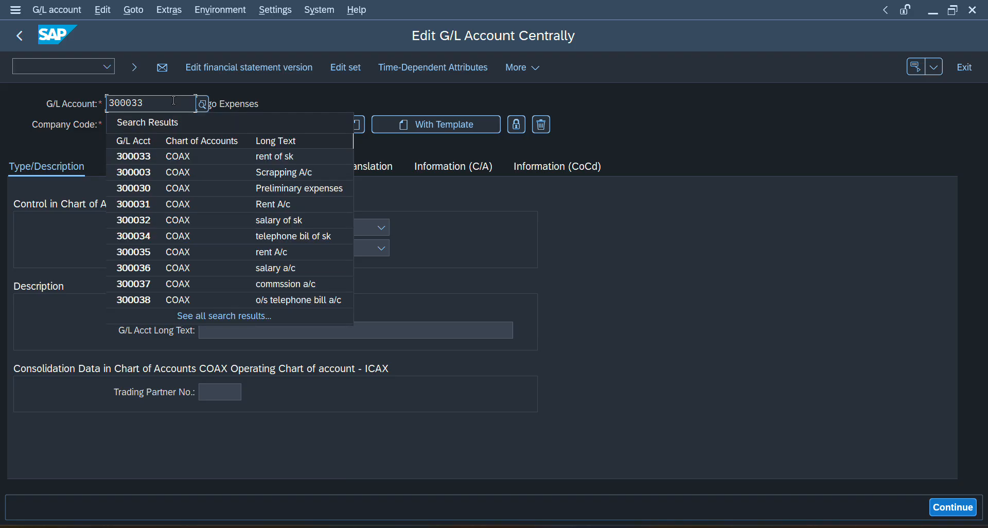
- Set the G/L account number to 300253 and start creating the account in company code ICAX
key("BackSpace")
key("BackSpace")
key("BackSpace")
type("2")
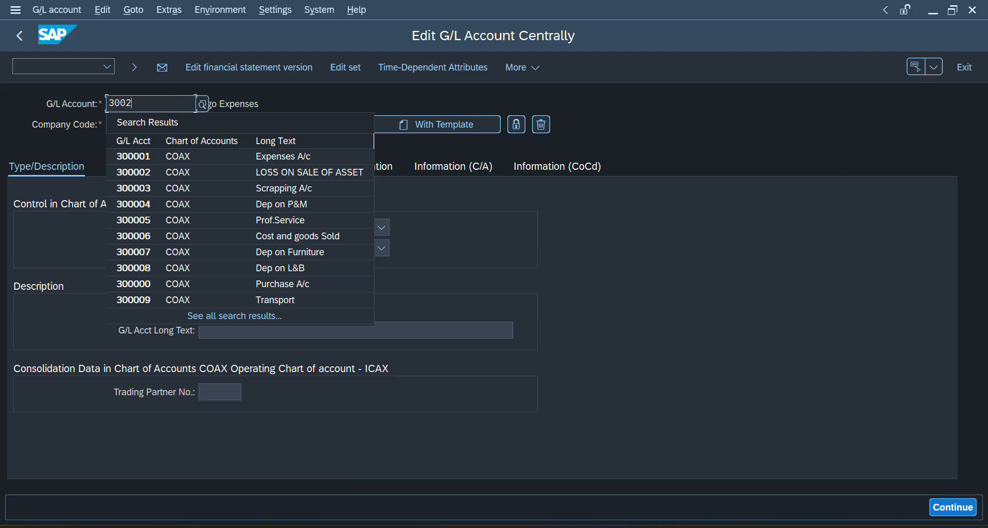
type("53")
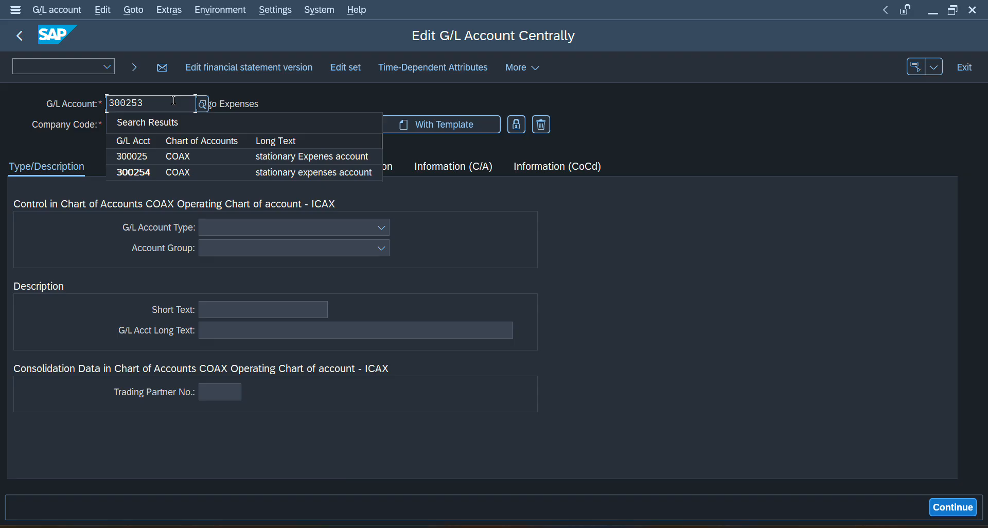
key("Return")
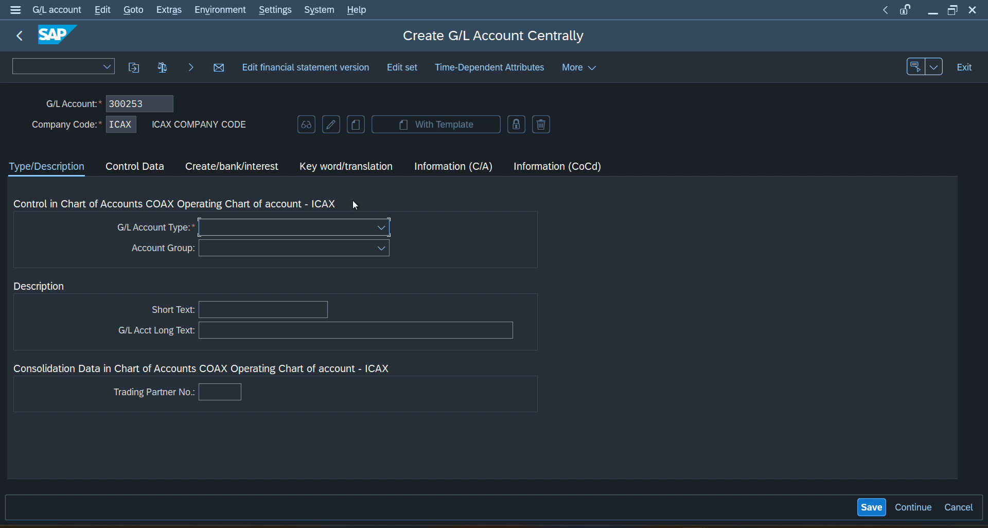
- Assign account group PL01 Expenses and G/L account type N Nonoperating Expense or Income to the new account
left_click(289, 233)
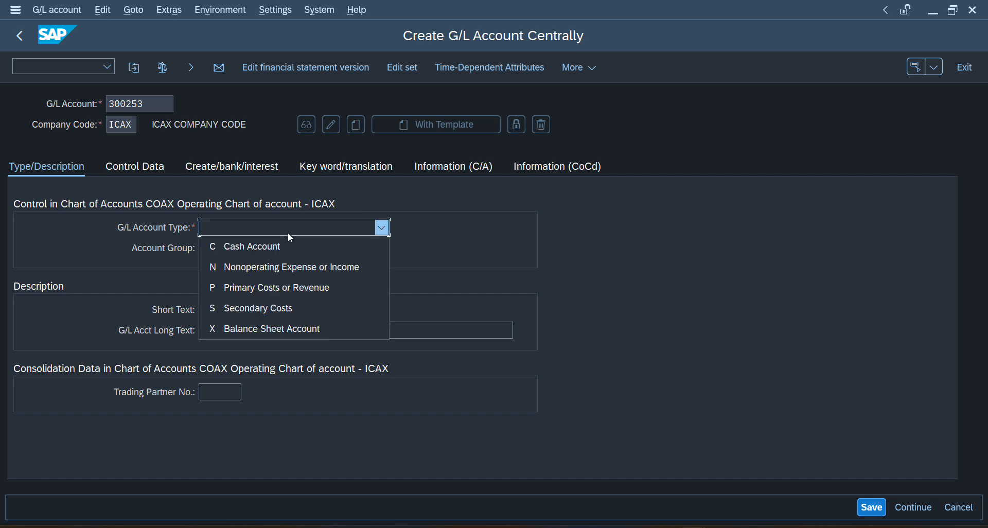
left_click(282, 232)
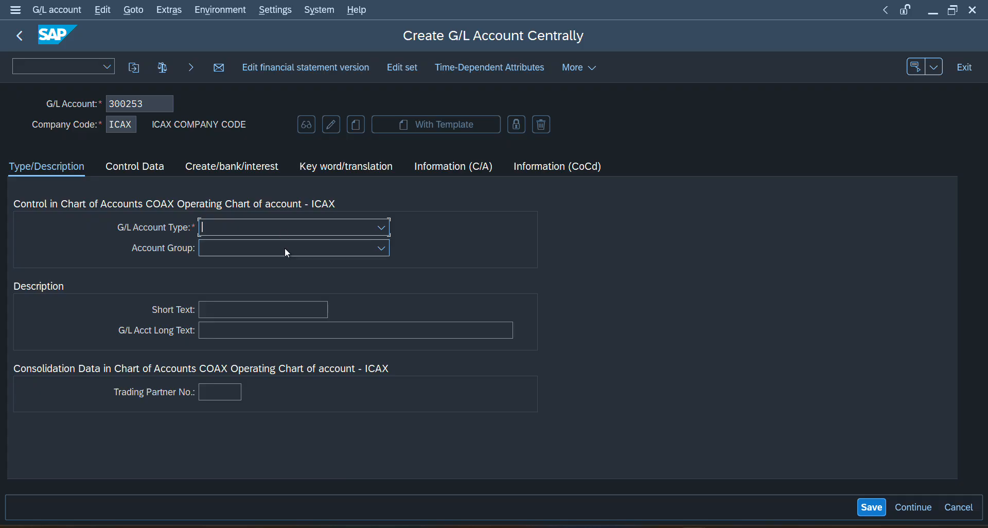
left_click(287, 252)
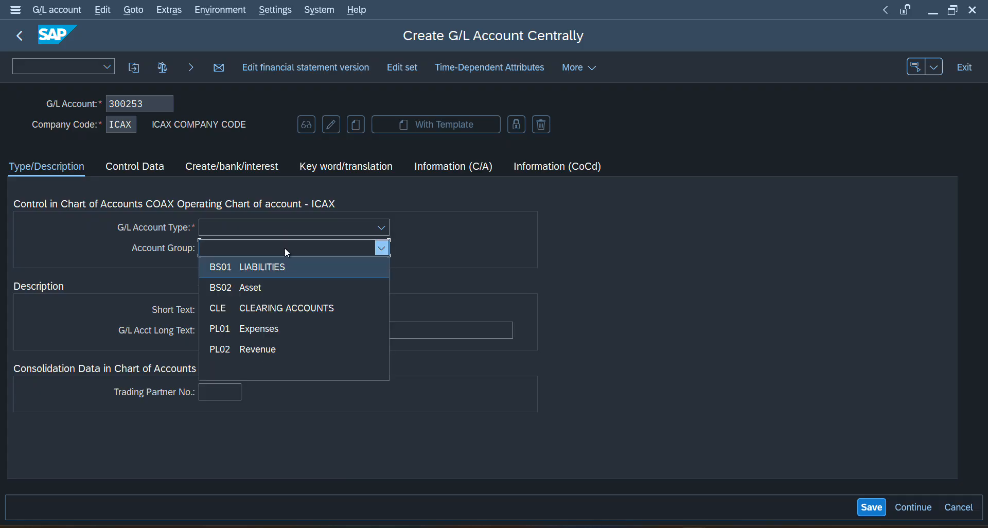
left_click(266, 330)
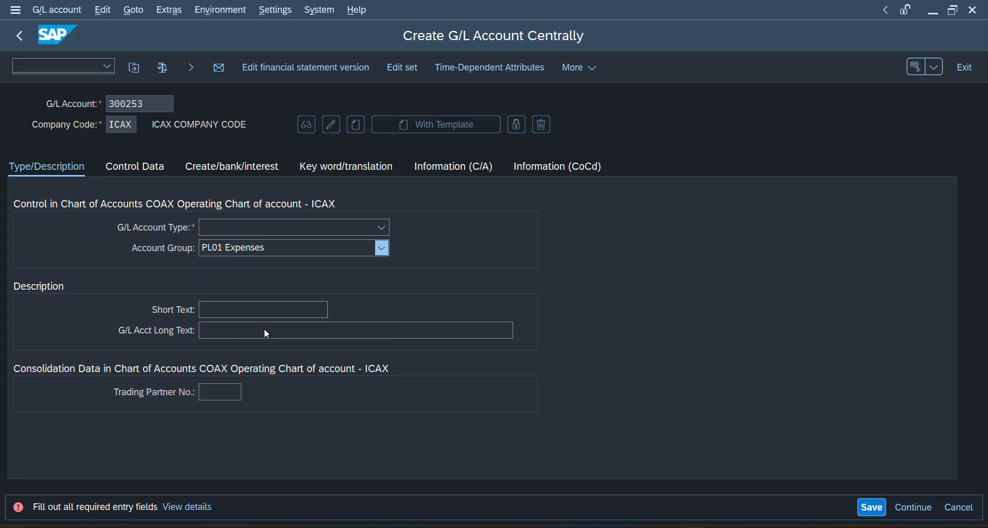
left_click(271, 226)
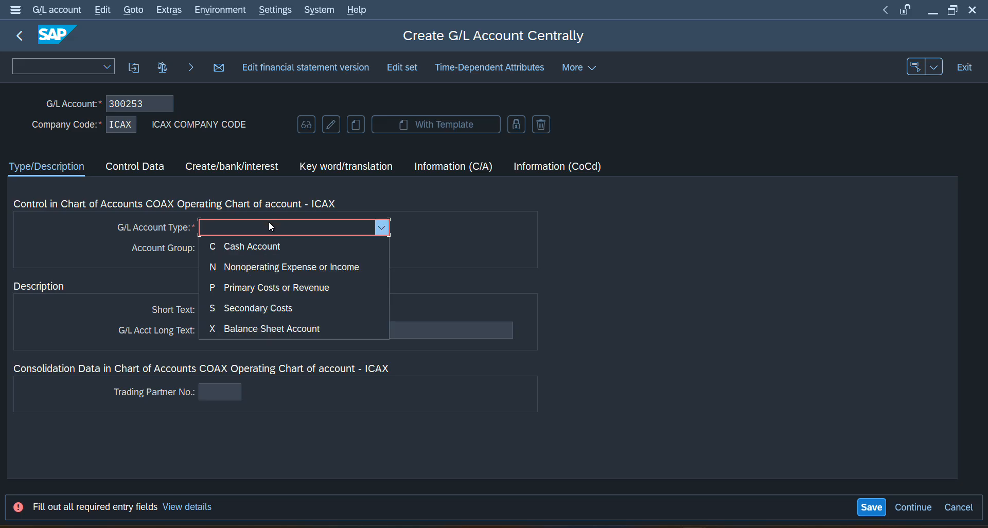
left_click(269, 267)
- Describe the account with the short text "Vimal" and the long text "Bolo Zubaan Kesari"
left_click(242, 310)
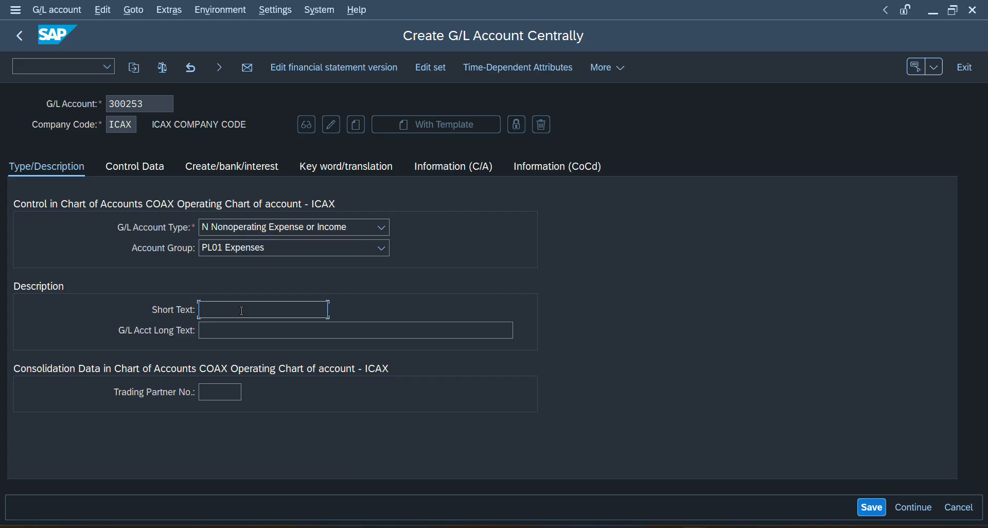
left_click(235, 325)
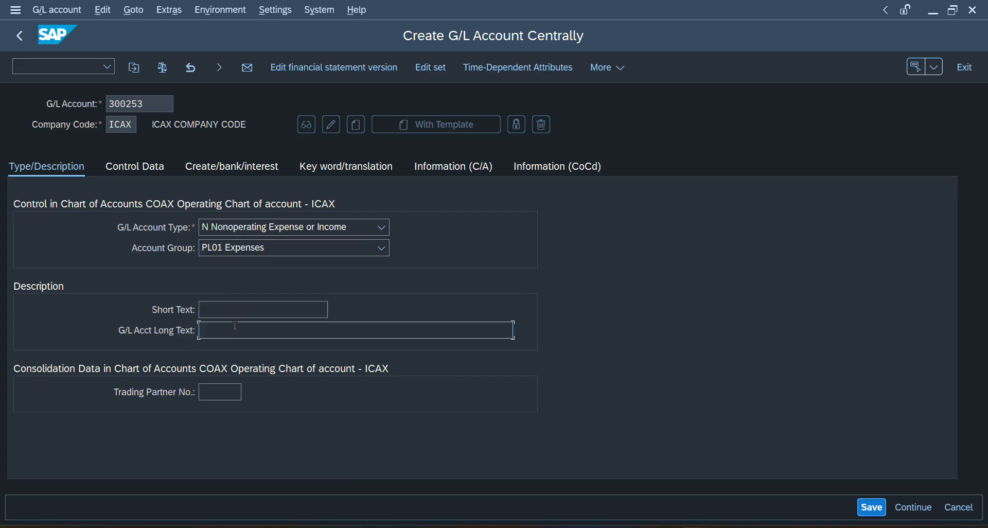
left_click(231, 312)
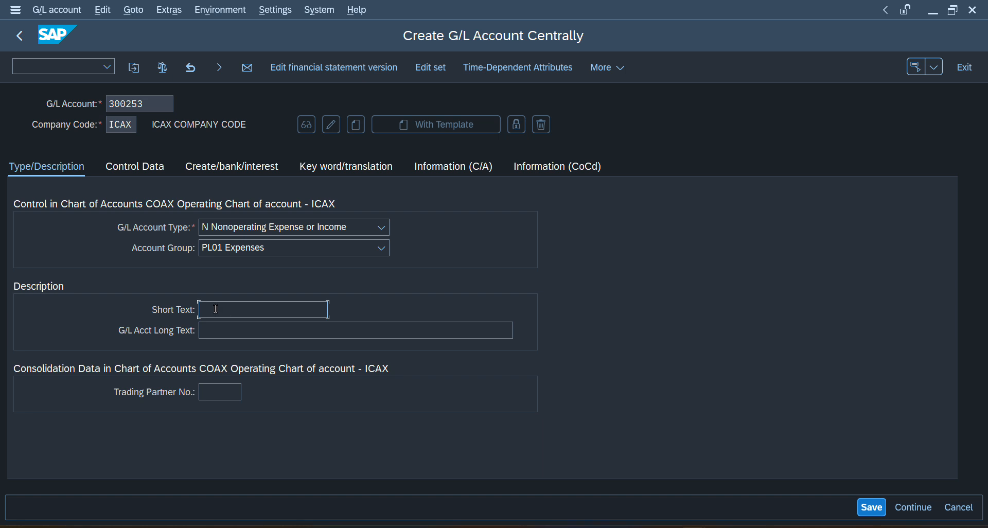
type("V")
left_click(237, 325)
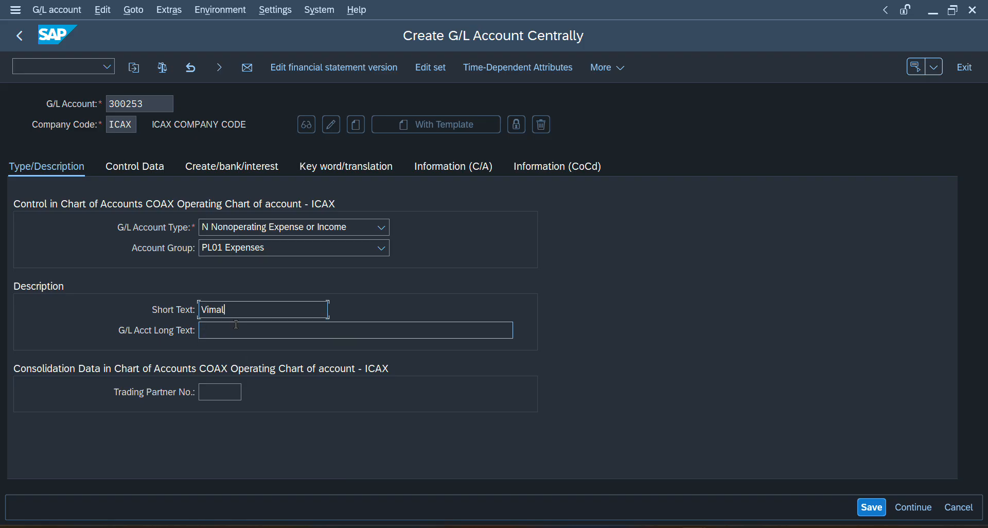
left_click(234, 325)
type("Bolo")
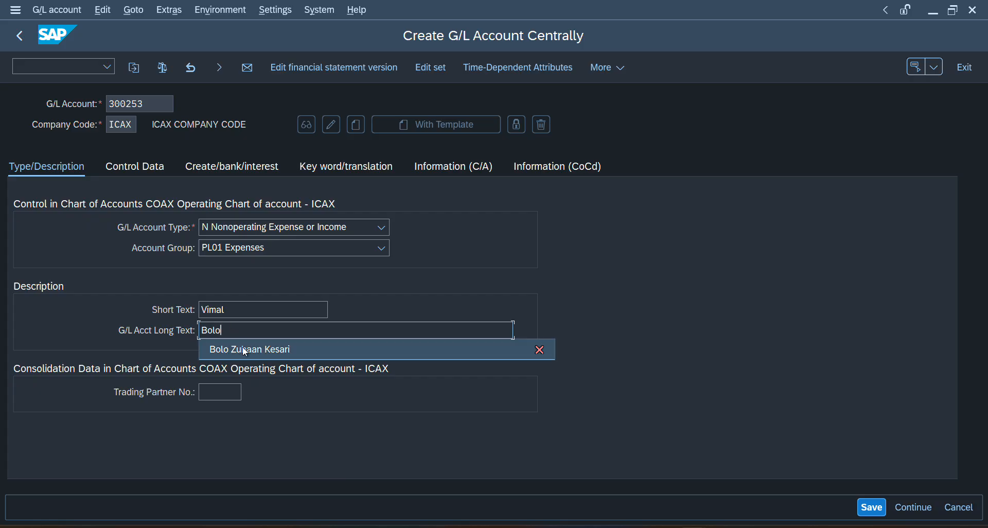
left_click(242, 346)
left_click(218, 395)
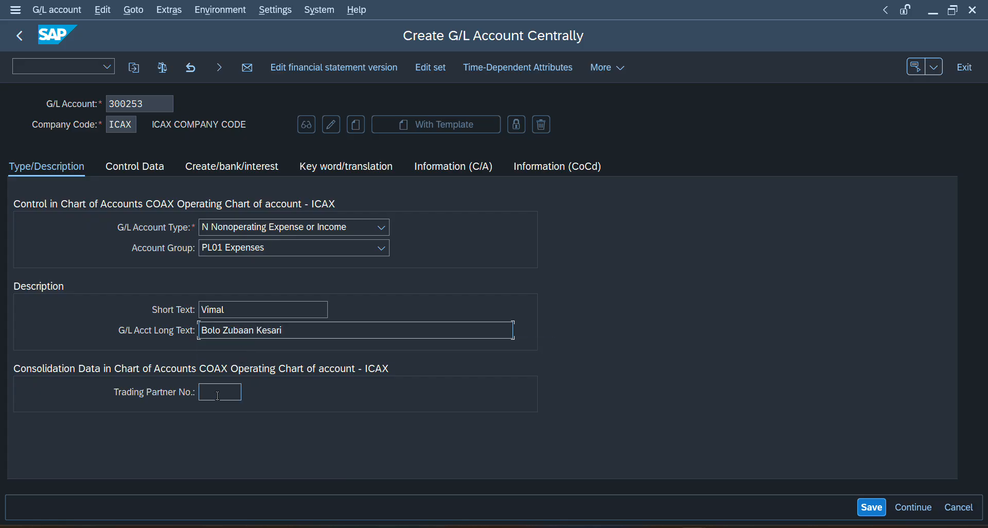
- Review the available tax categories in the account's control data and allow posting without tax
left_click(135, 168)
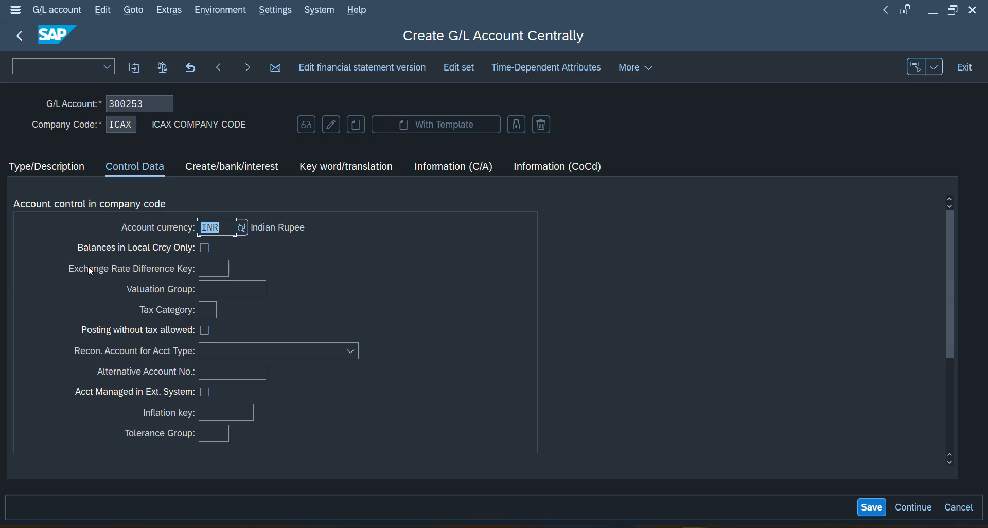
left_click(205, 309)
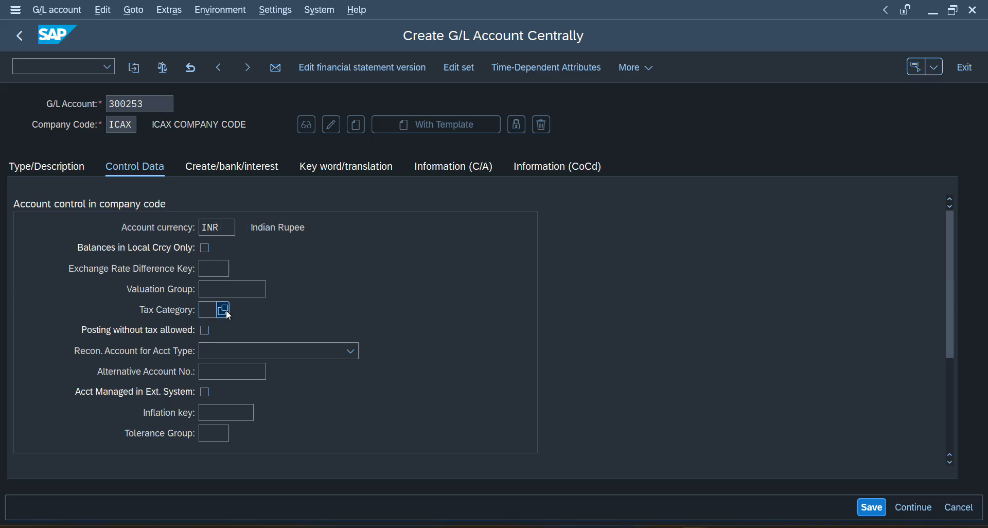
left_click(225, 310)
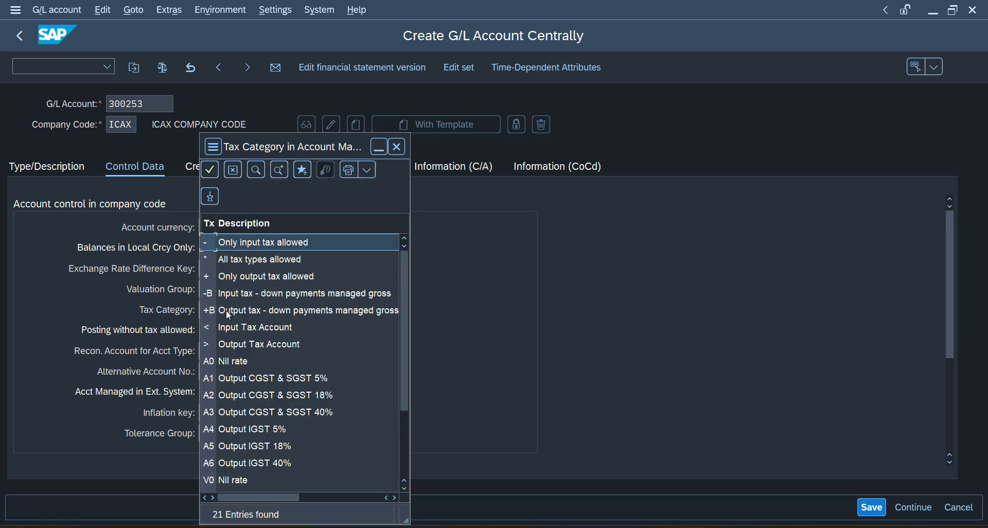
left_click(396, 147)
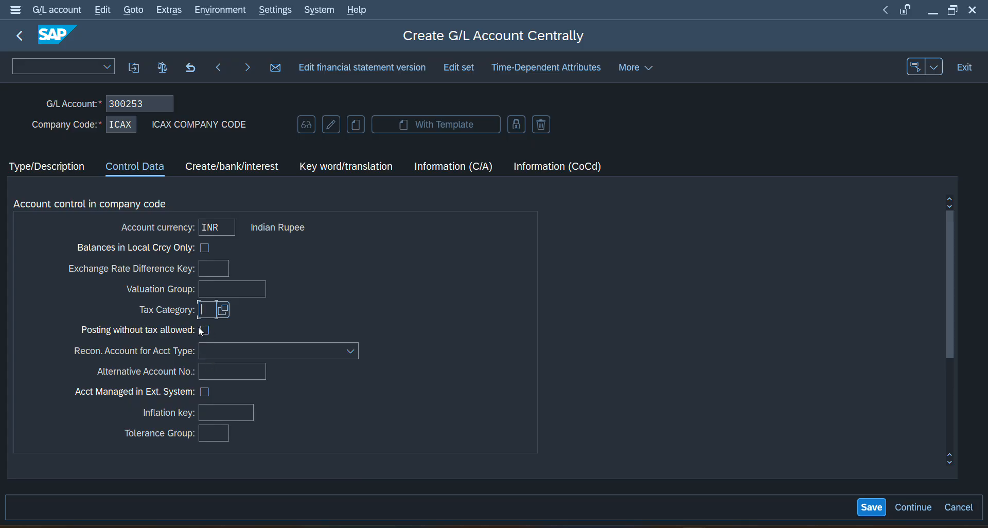
left_click(204, 331)
- Set the field status group for document creation to G001 and save the G/L account
left_click(221, 168)
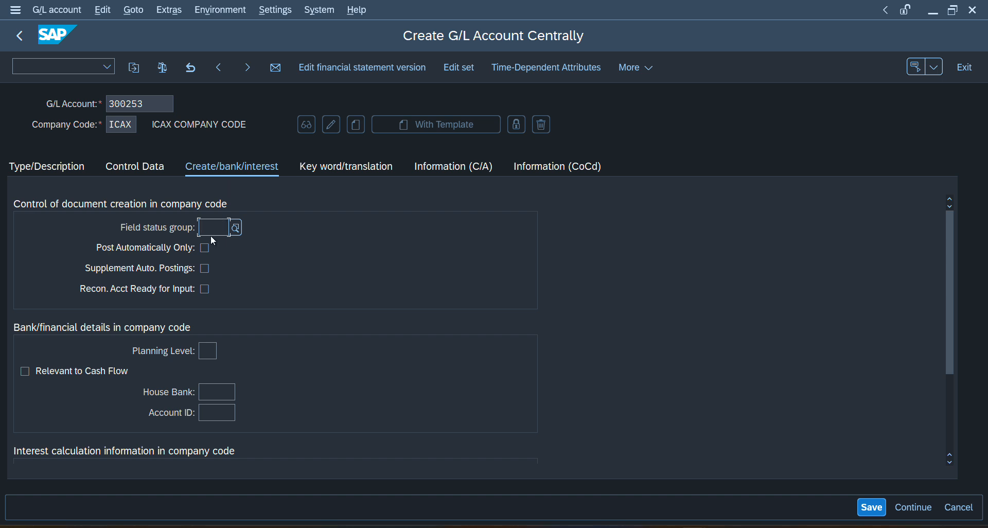
type("Y")
key("BackSpace")
type("g00")
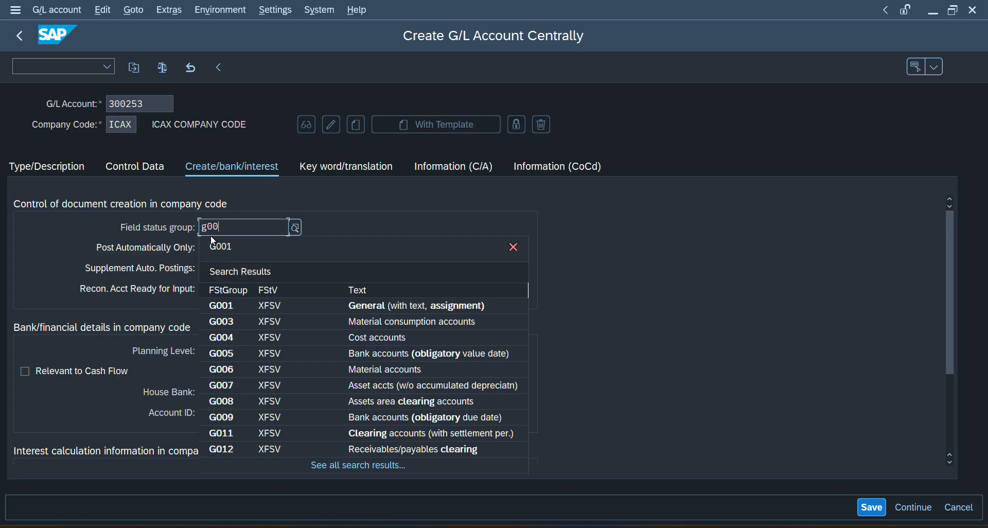
type("1")
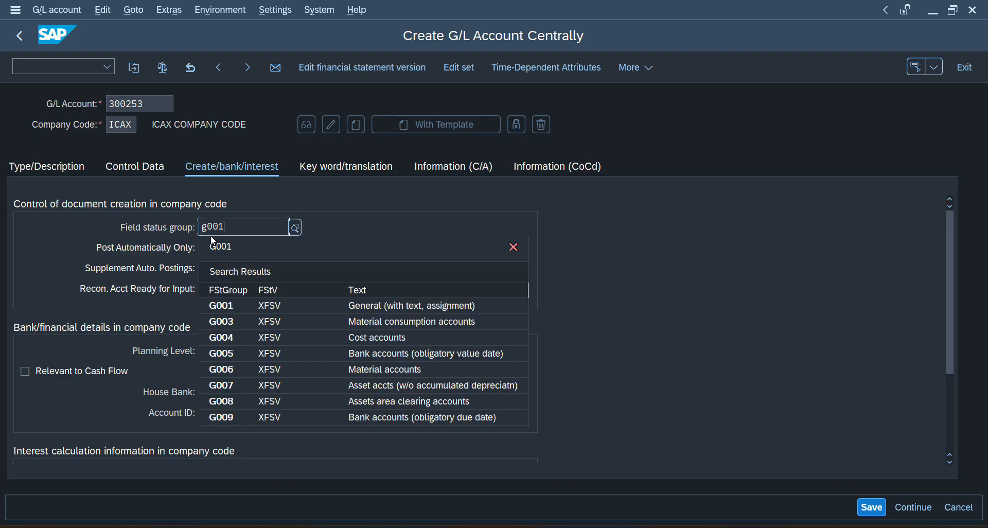
left_click(218, 247)
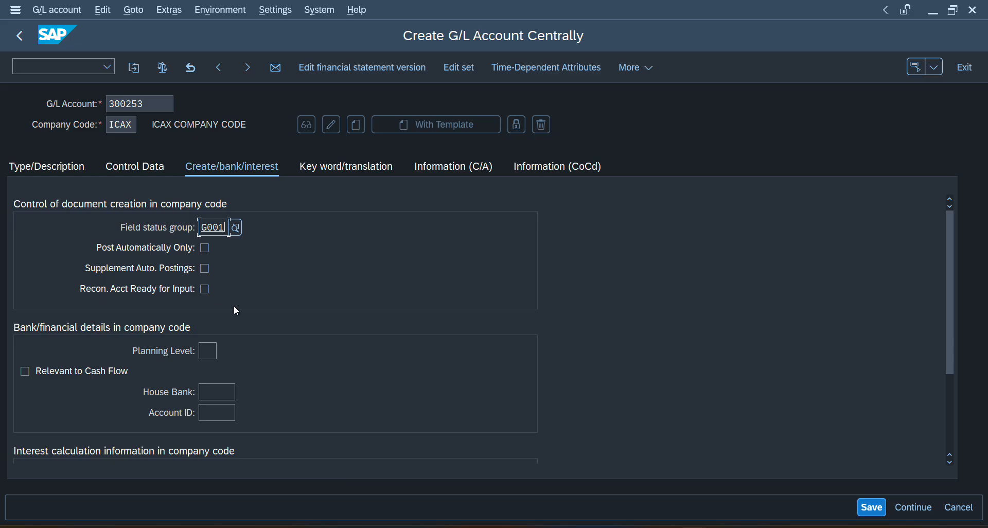
scroll(296, 354, "down", 2)
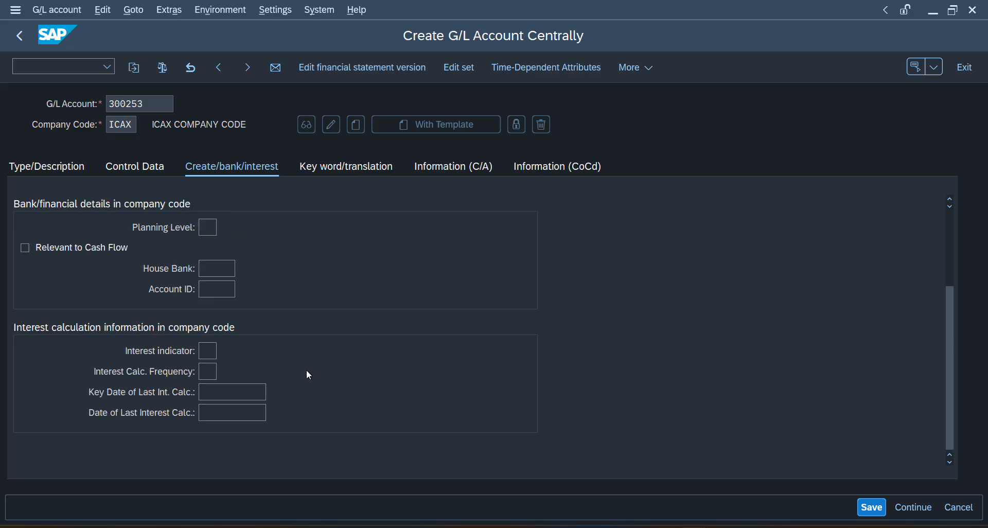
left_click(872, 507)
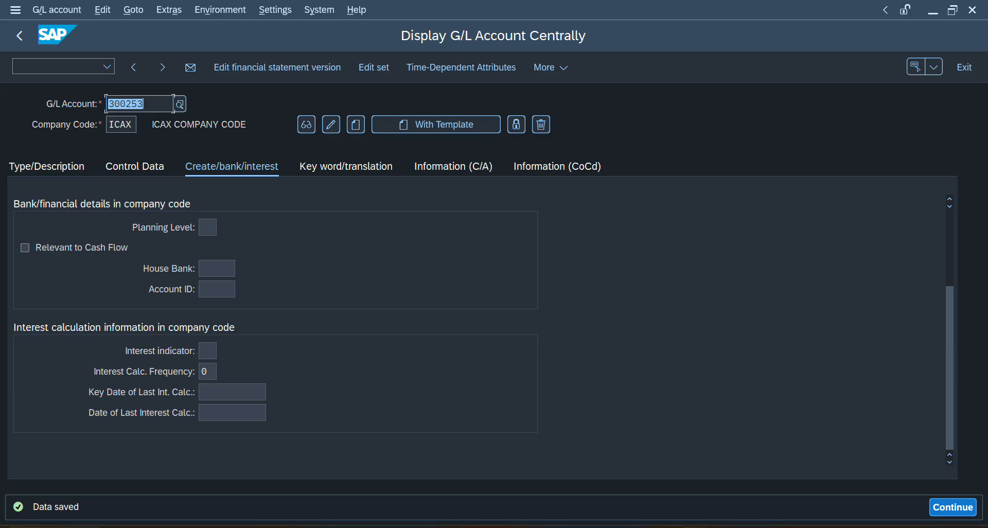
- Leave G/L account maintenance and return to the SAP Easy Access menu
left_click(957, 512)
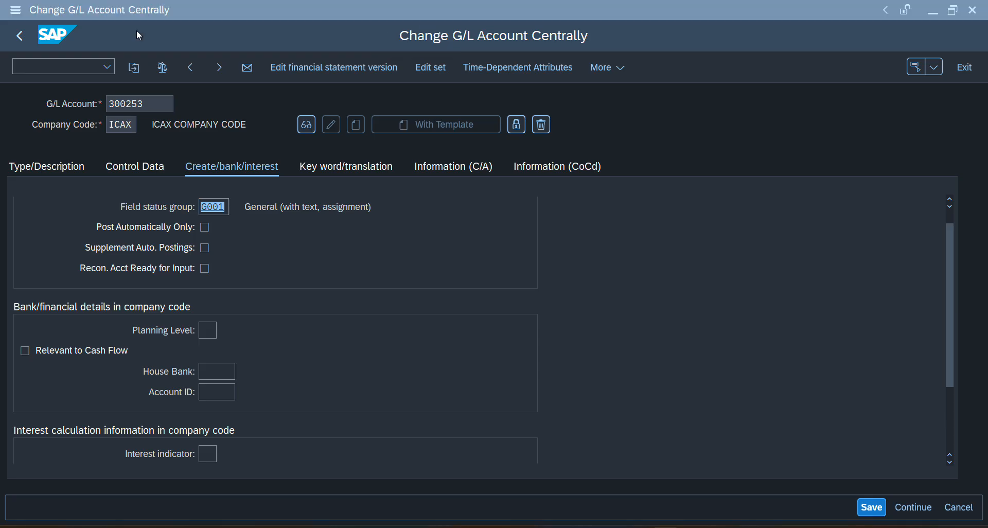
left_click(47, 61)
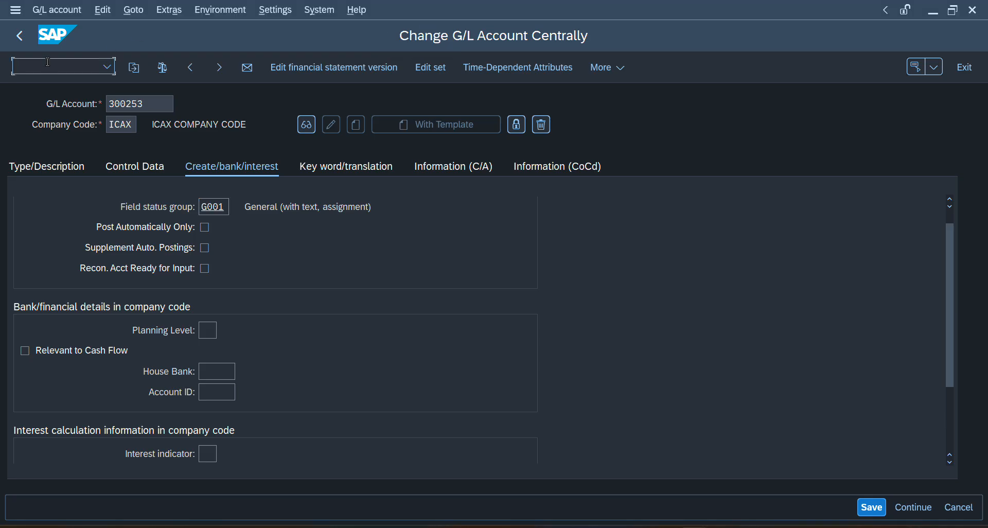
type("/n")
key("Return")
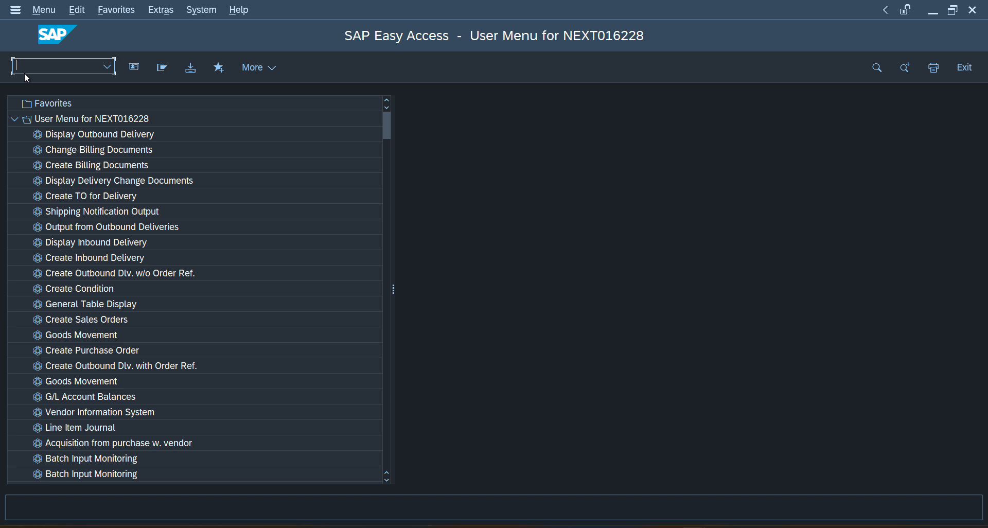
- Acknowledge the broken connection error, request its detailed description and close it
left_click(427, 23)
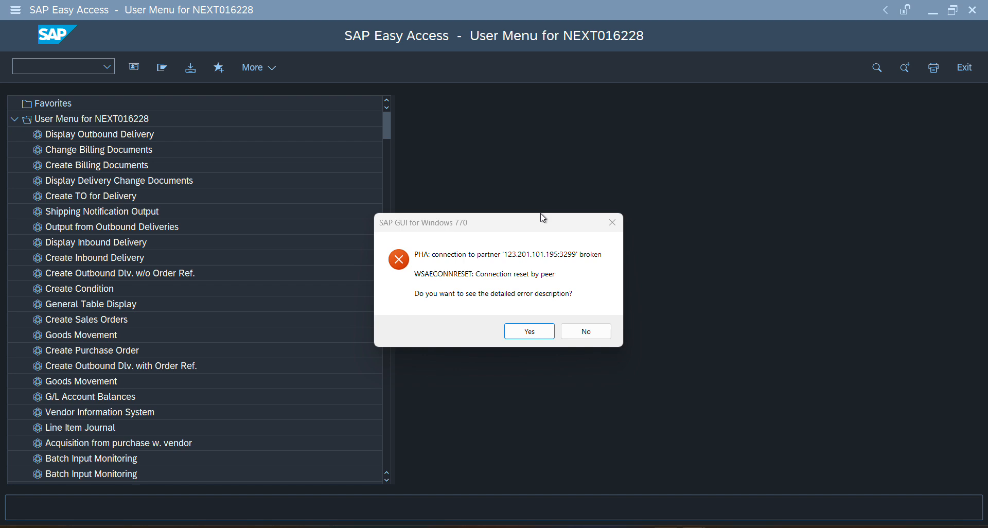
left_click(550, 335)
left_click(597, 380)
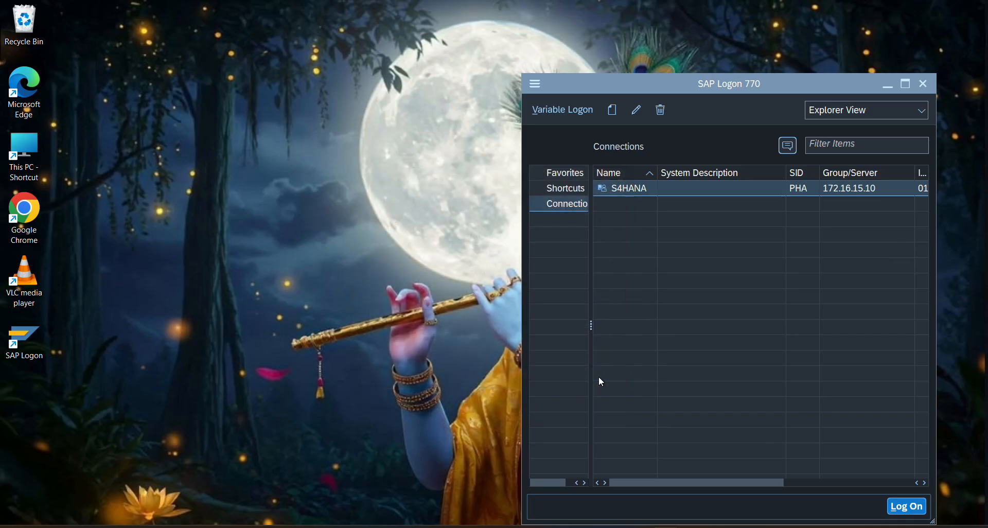
- Log on again to the S4HANA system in client 500 with the user ID and the account password
left_click(916, 510)
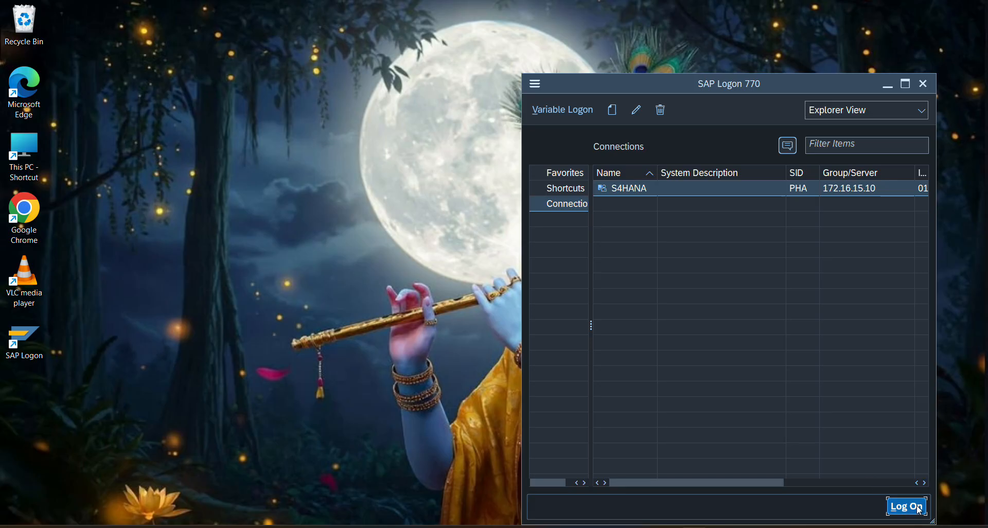
left_click(918, 509)
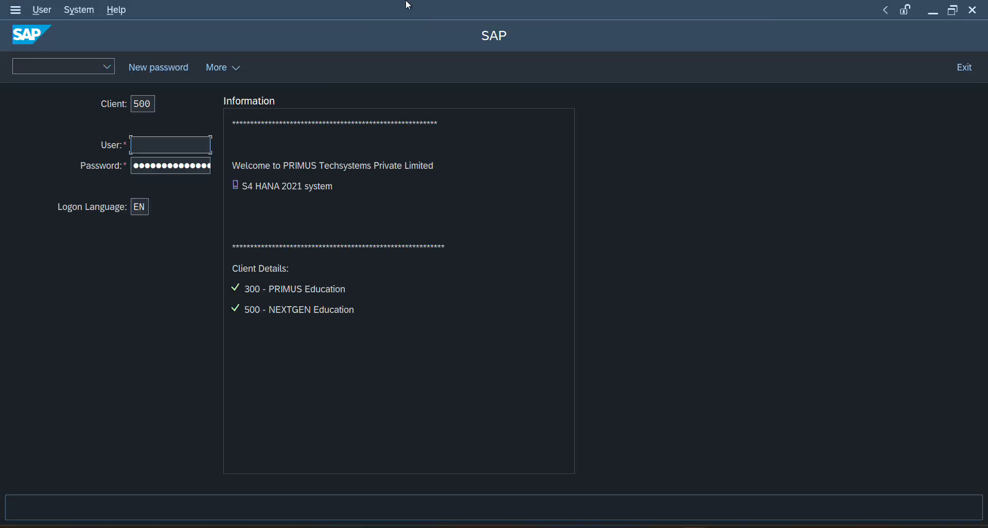
left_click(148, 147)
key("Return")
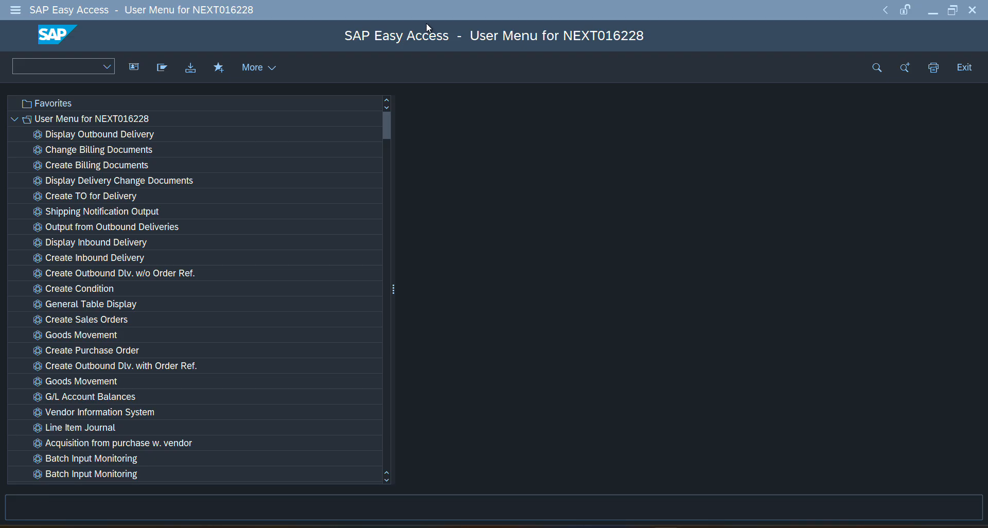
- Start transaction FB50 to enter a G/L account document
left_click(73, 67)
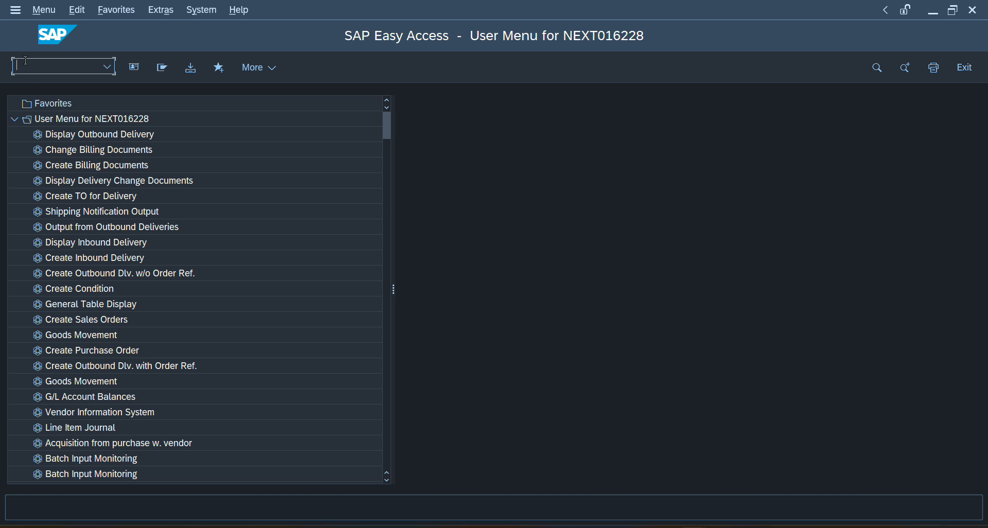
type("fb50")
key("Return")
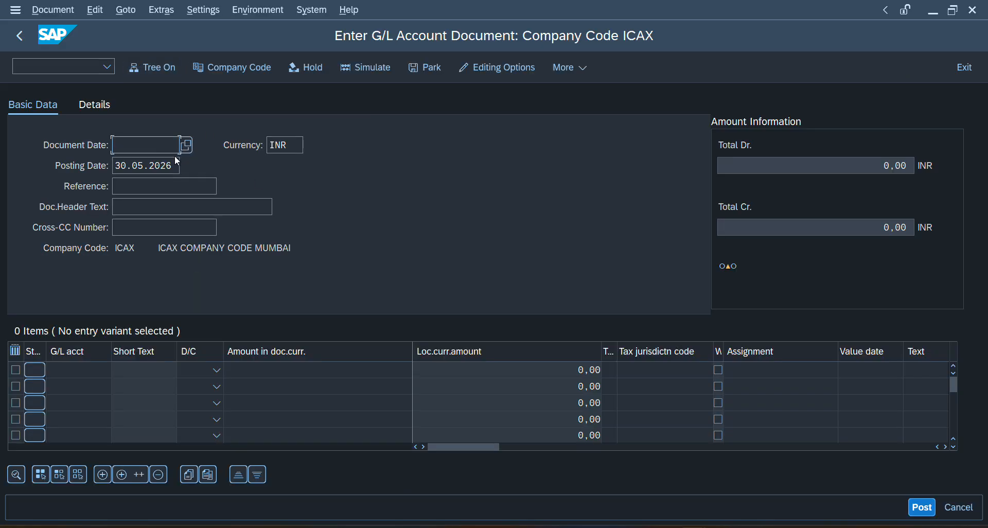
- Set the document date to 30.05.2026 and move on to the document header text
left_click(131, 144)
left_click(132, 144)
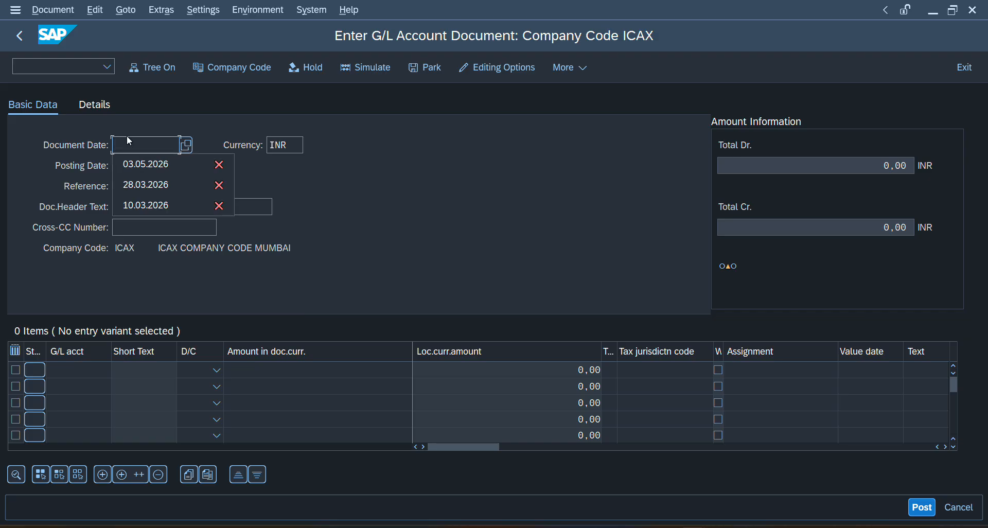
type("30")
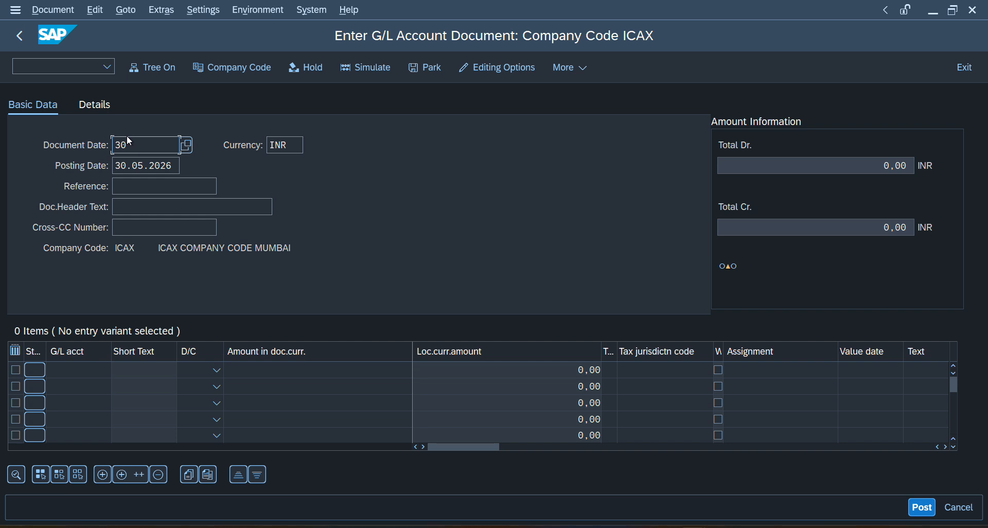
type(".05.2026")
left_click(193, 189)
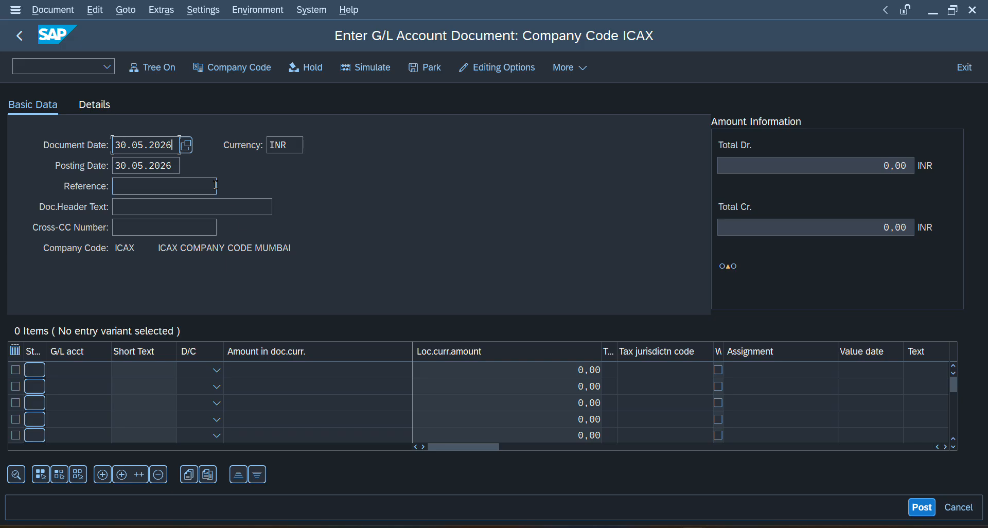
left_click(167, 201)
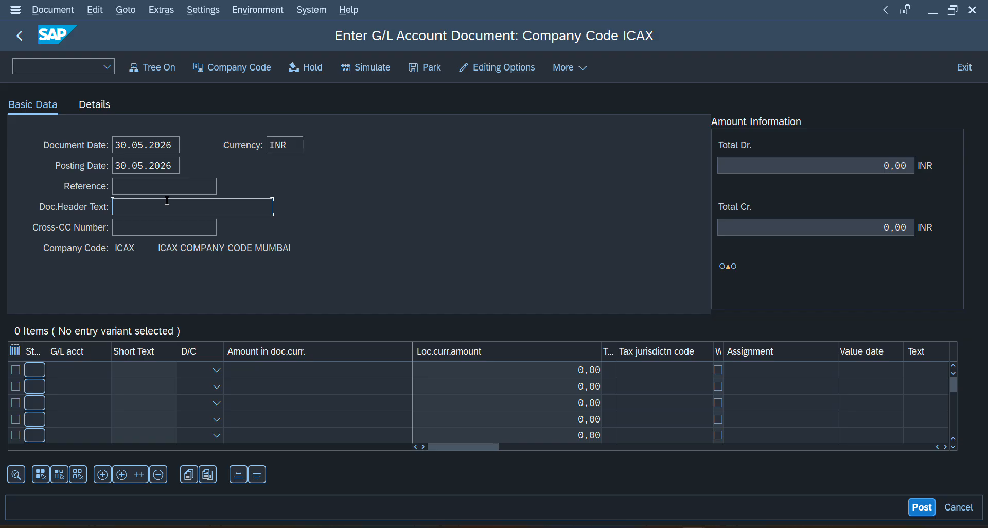
- Choose G/L account 300253 for the first line item
left_click(162, 229)
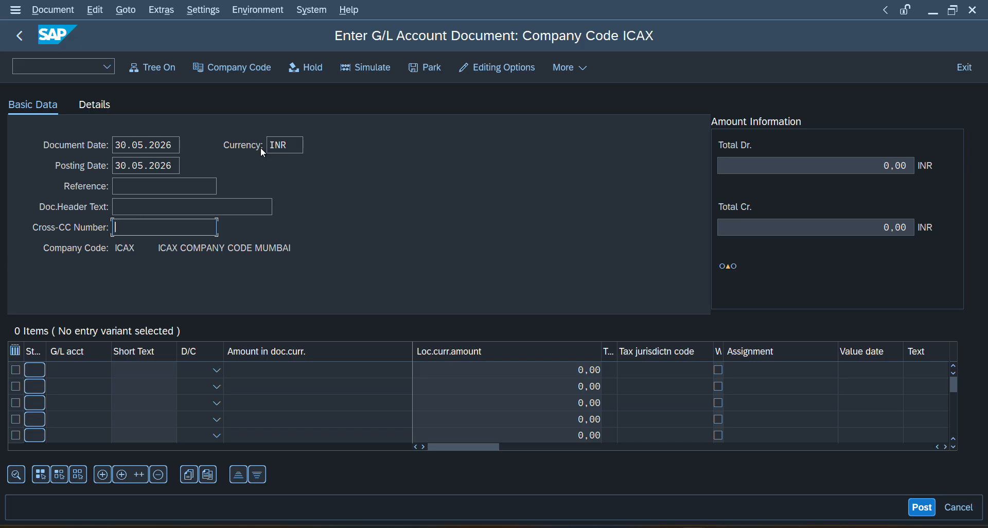
left_click(68, 371)
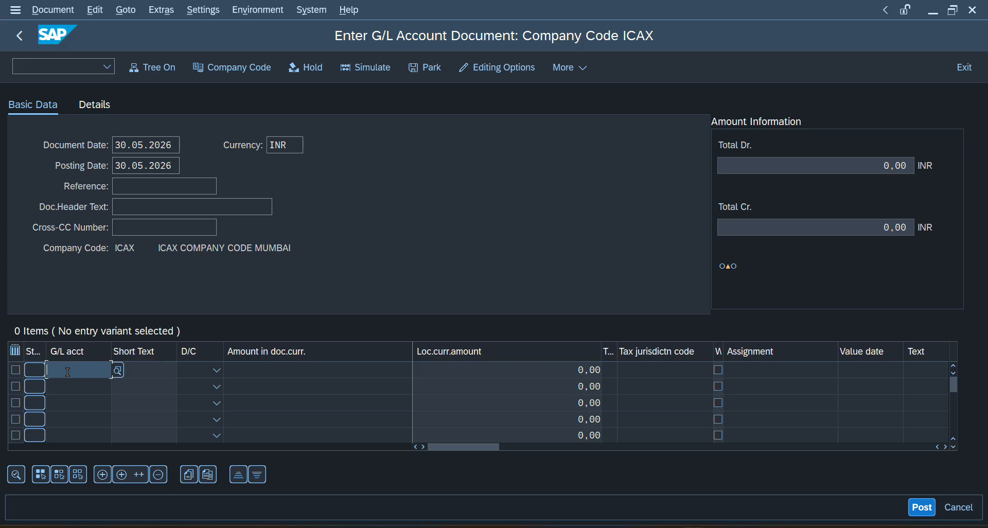
type("3")
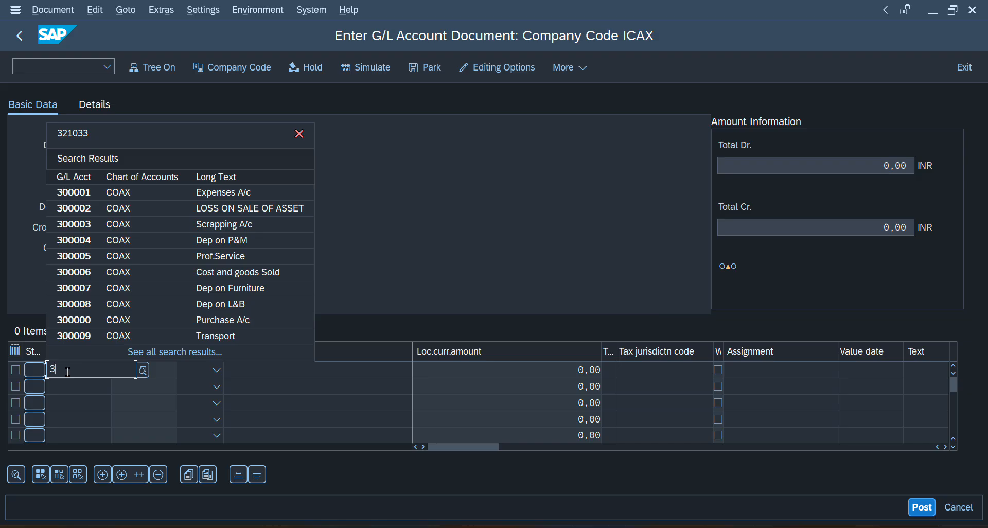
type("00")
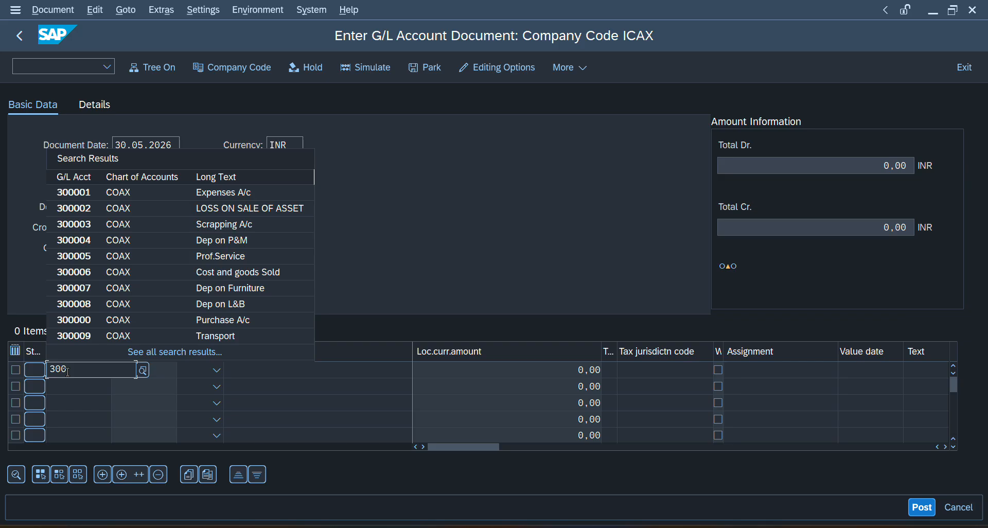
type("253")
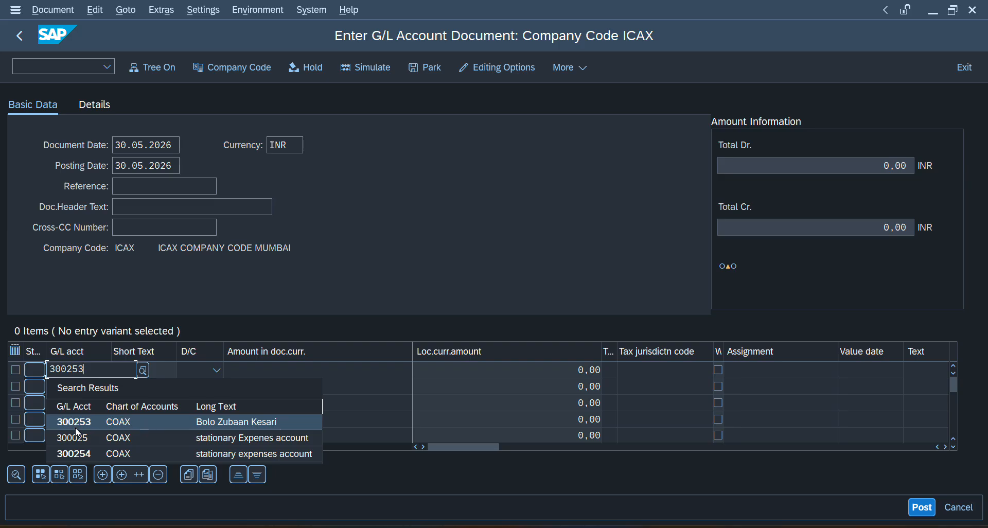
left_click(265, 426)
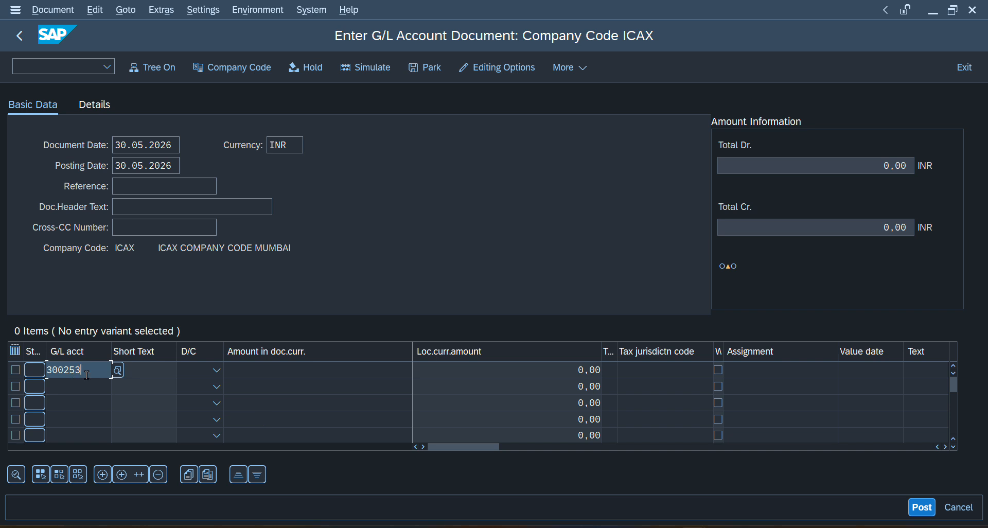
- Clear the first line's G/L account and try to find the account by the names "vimal" and "bolo"
key("BackSpace")
key("BackSpace")
key("BackSpace")
key("BackSpace")
type("vimal")
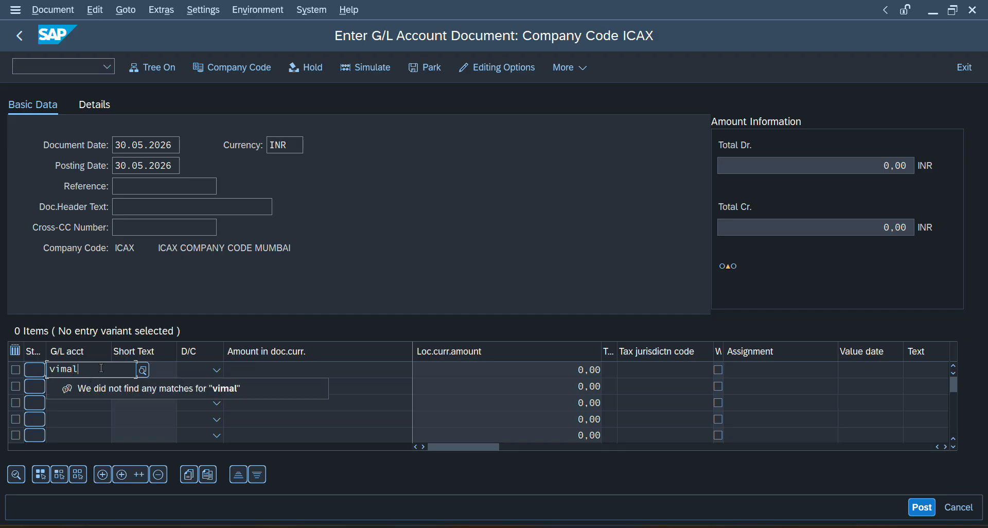
key("BackSpace")
key("BackSpace")
key("BackSpace")
key("BackSpace")
key("BackSpace")
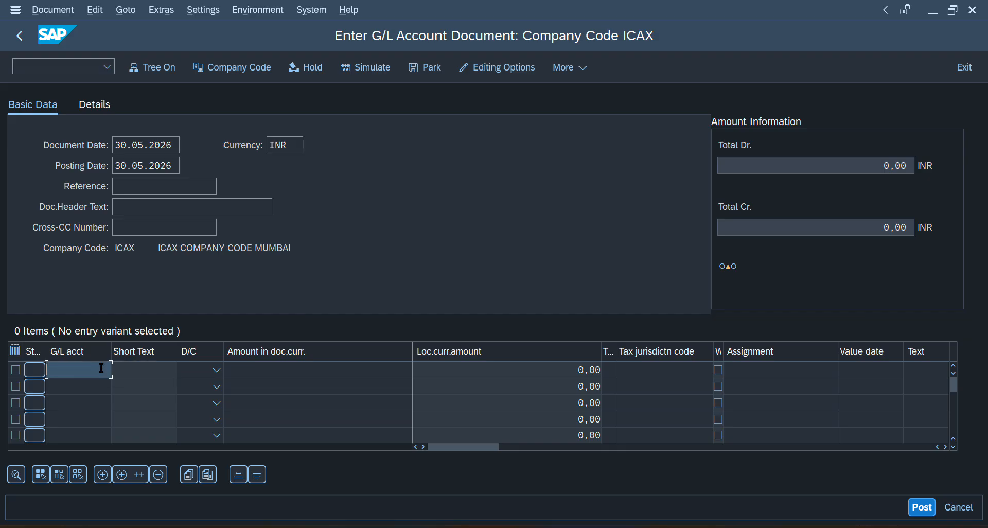
type("bolo")
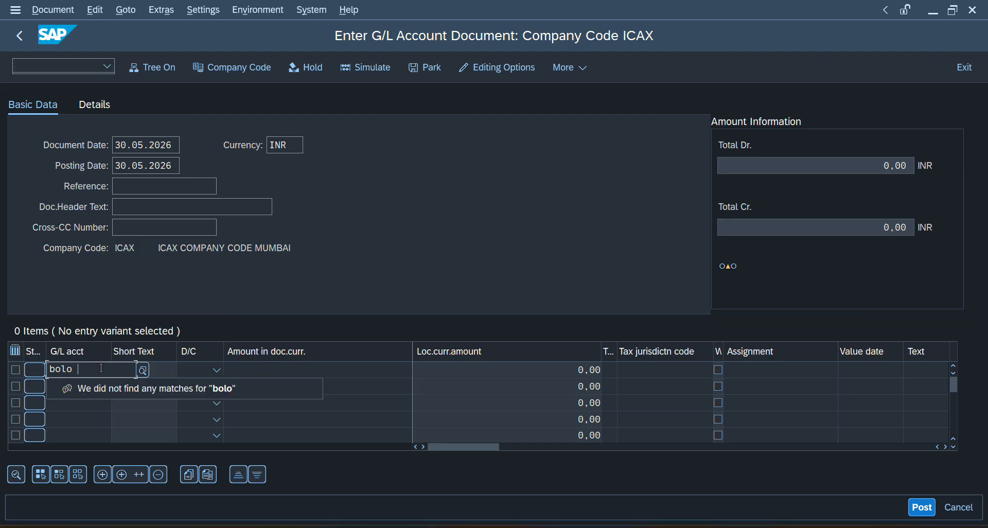
key("BackSpace")
key("BackSpace")
key("BackSpace")
key("BackSpace")
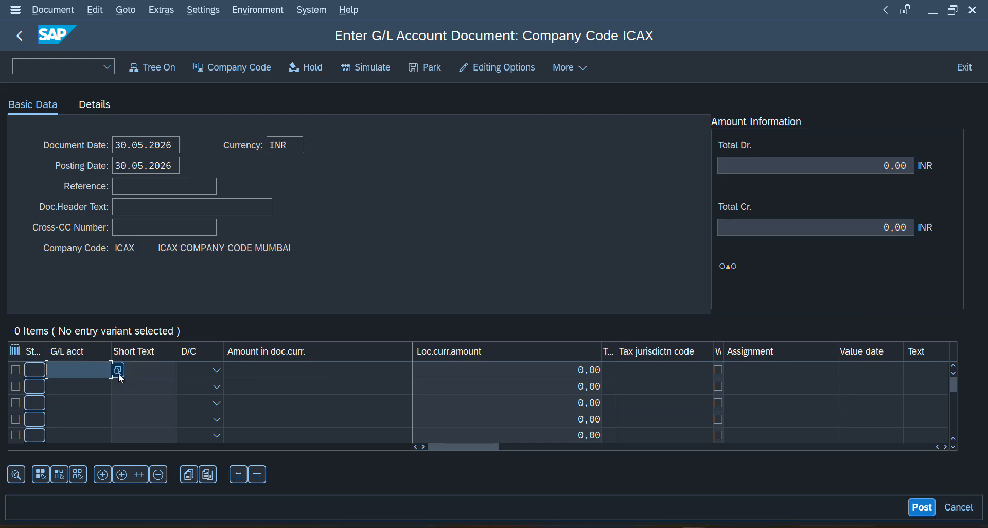
left_click(118, 370)
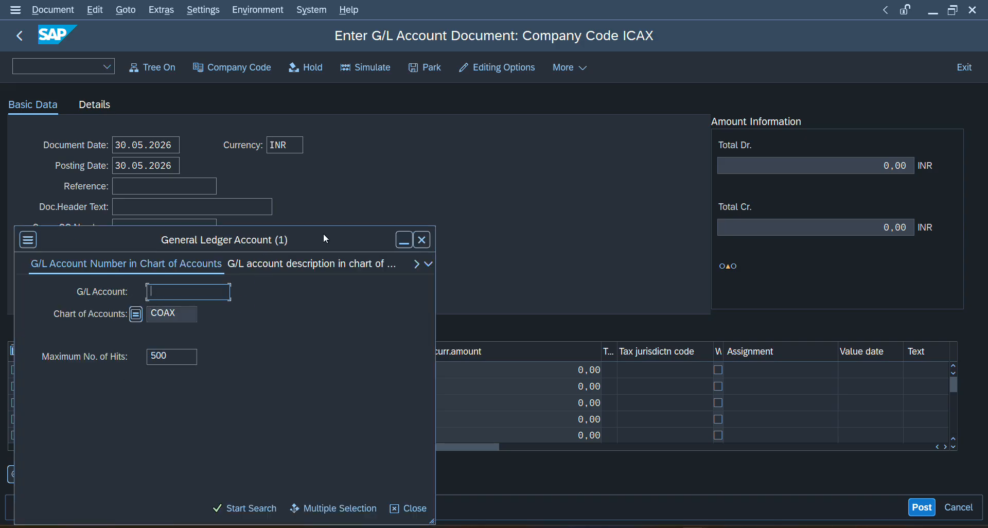
left_click(301, 267)
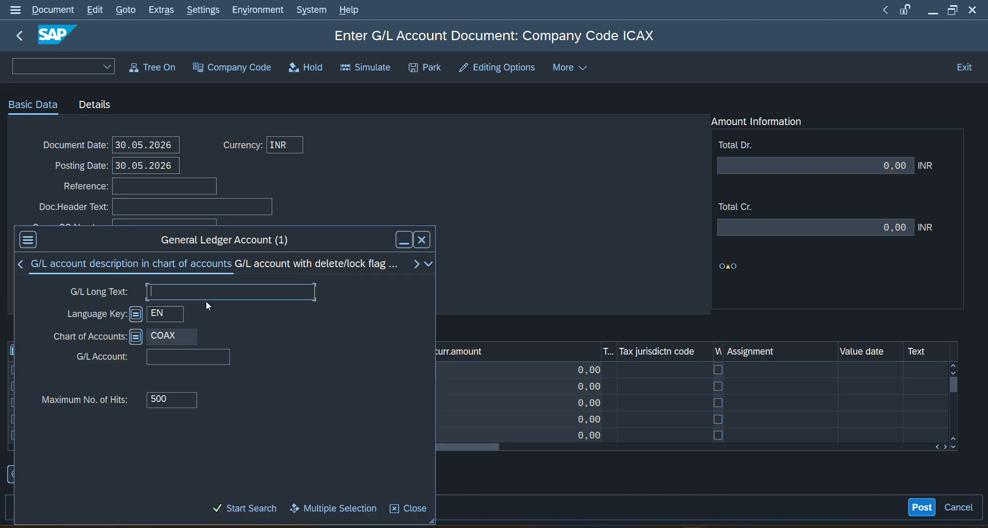
type("bo")
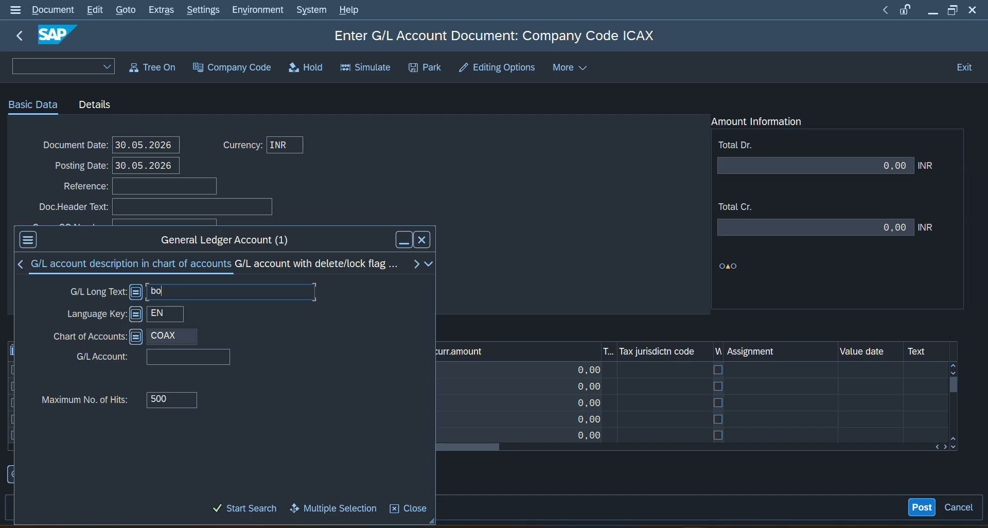
type("lo")
key("BackSpace")
key("BackSpace")
key("BackSpace")
key("BackSpace")
left_click(421, 241)
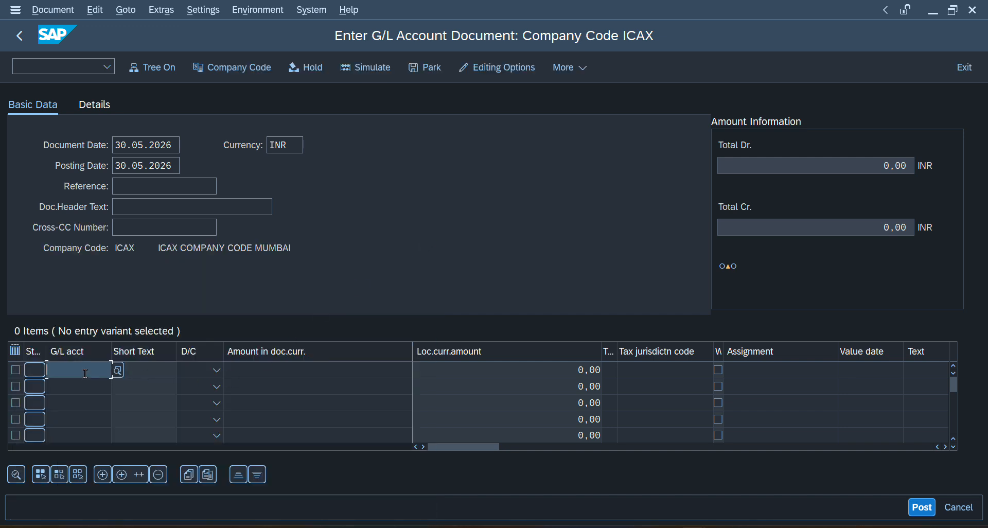
- Set the first line item's G/L account to 300253, searching by part of the account number
type("3")
key("Return")
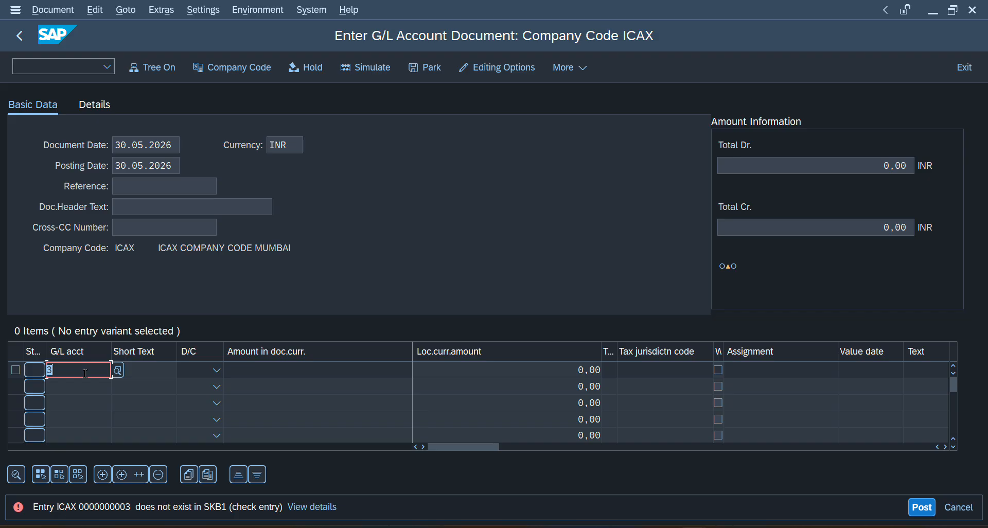
double_click(86, 373)
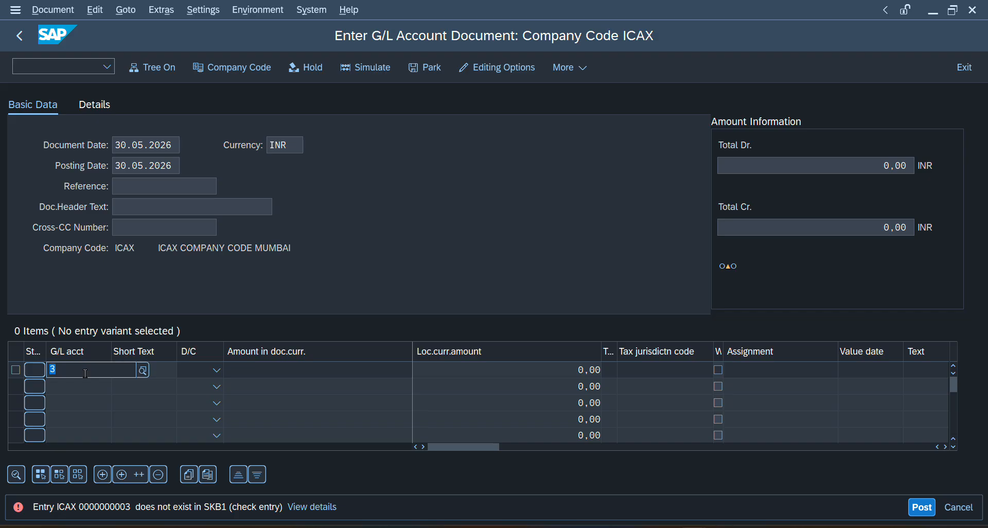
type("00")
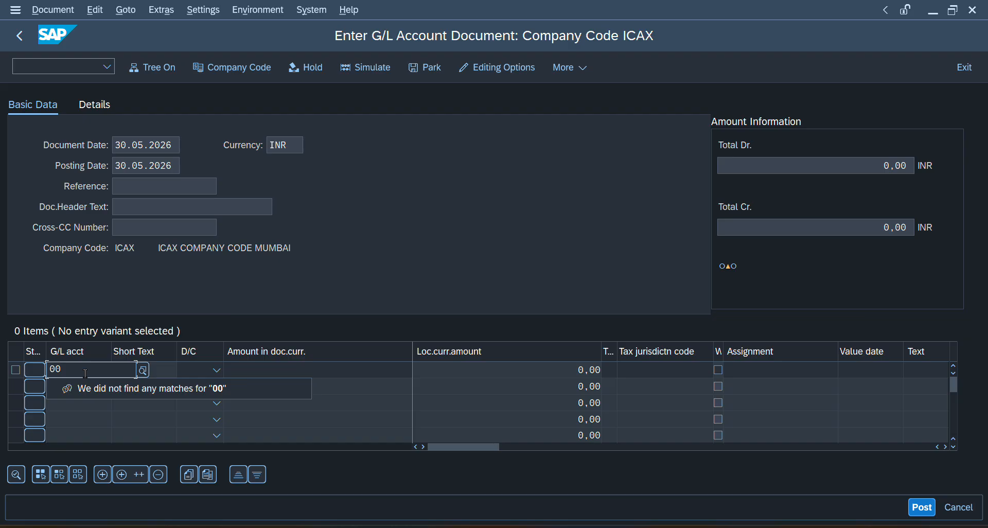
type("253")
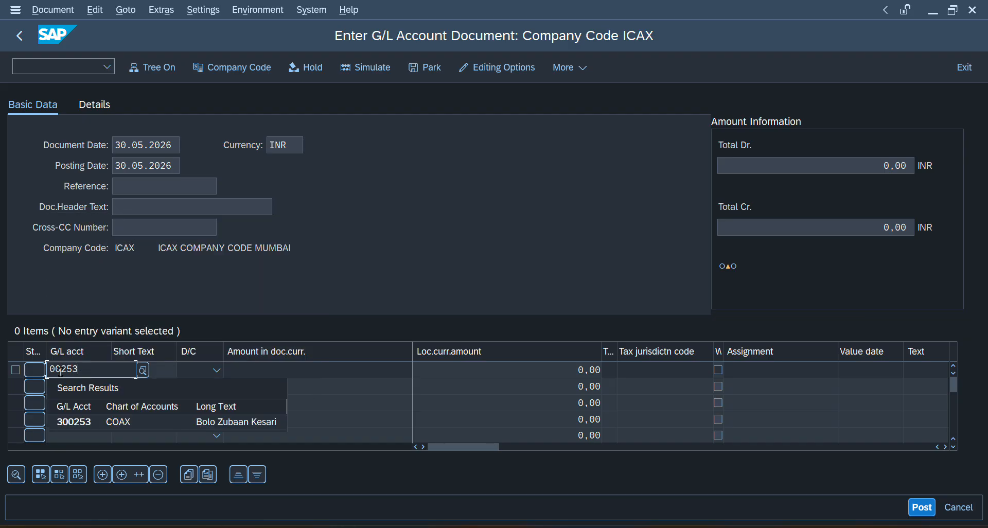
left_click(104, 423)
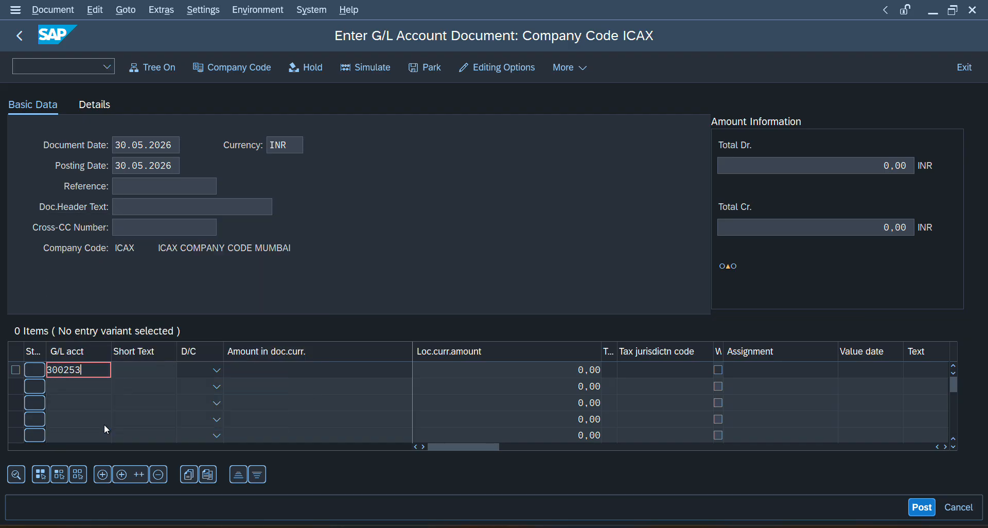
- Open the details of the 300253 line item, try to move to another line item, and return to the document
left_click(164, 368)
double_click(96, 370)
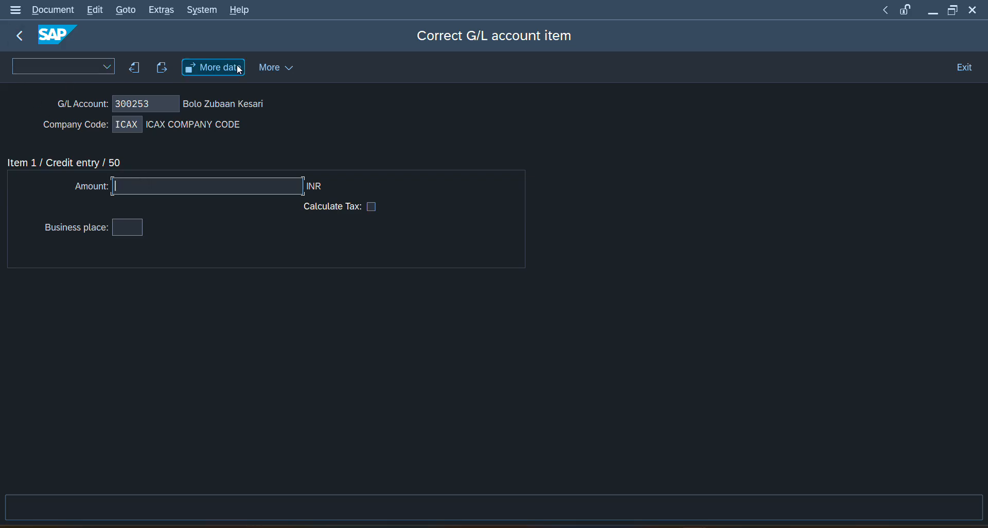
left_click(145, 69)
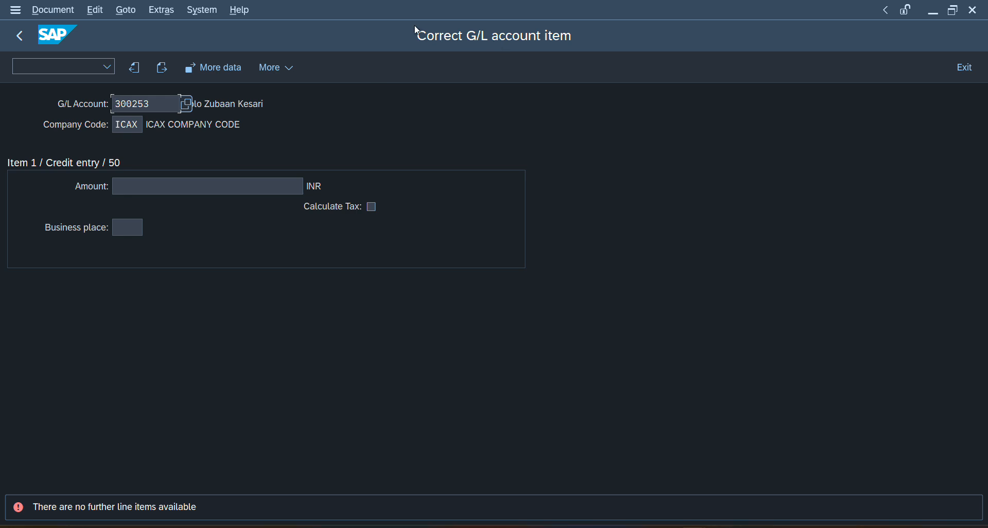
key("F3")
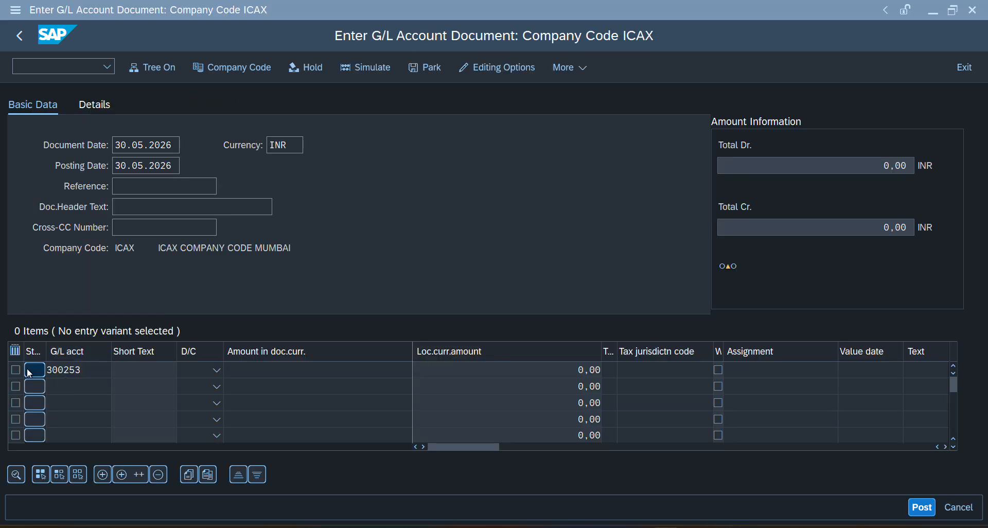
- Make the 300253 line a debit entry with a document currency amount of 10000 and confirm the line
left_click(152, 368)
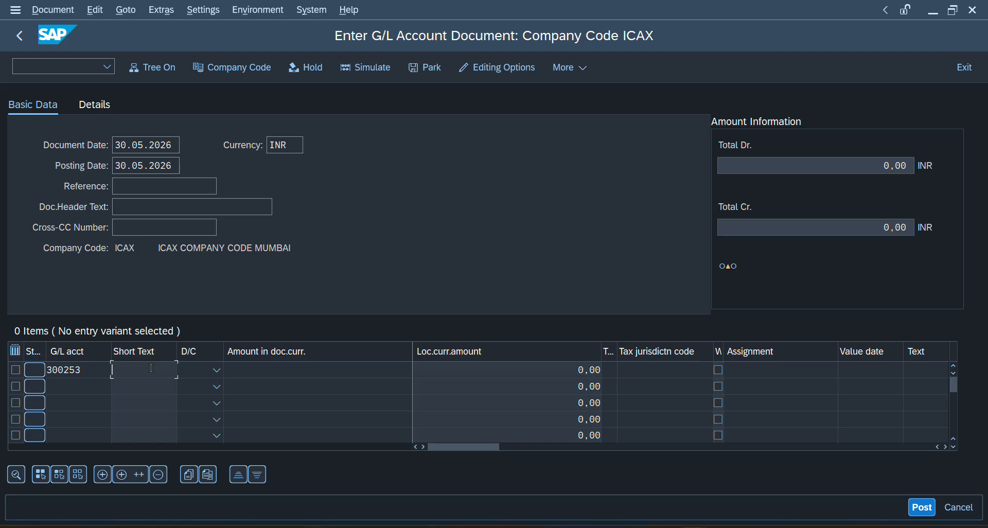
left_click(209, 372)
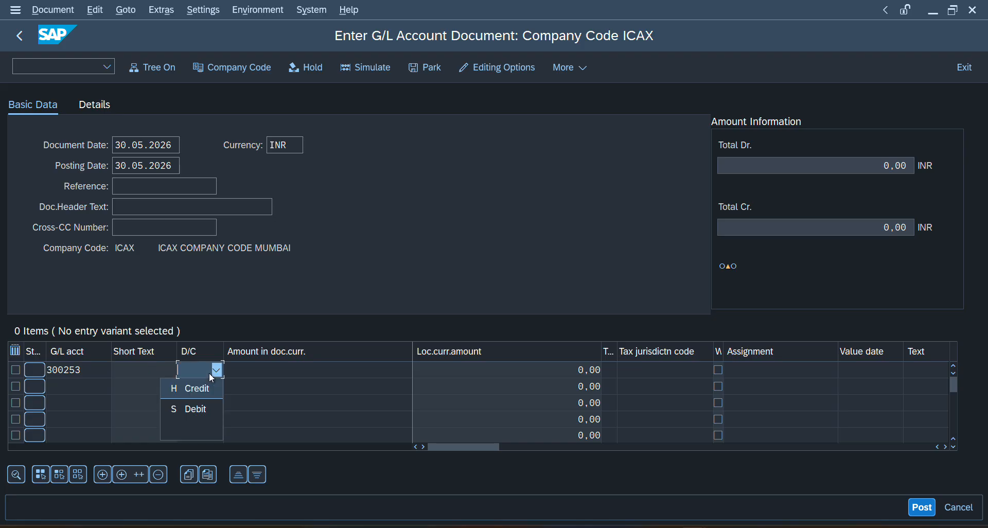
left_click(196, 410)
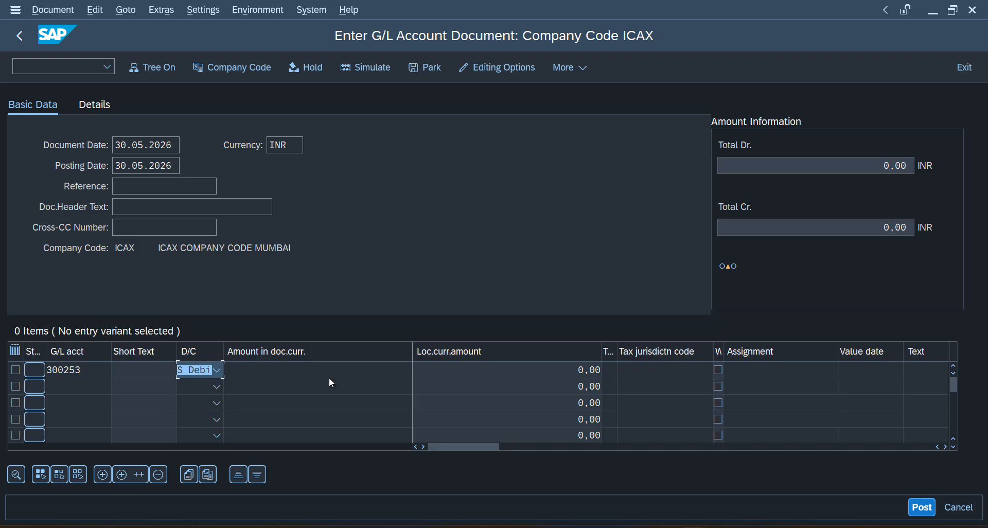
left_click(329, 371)
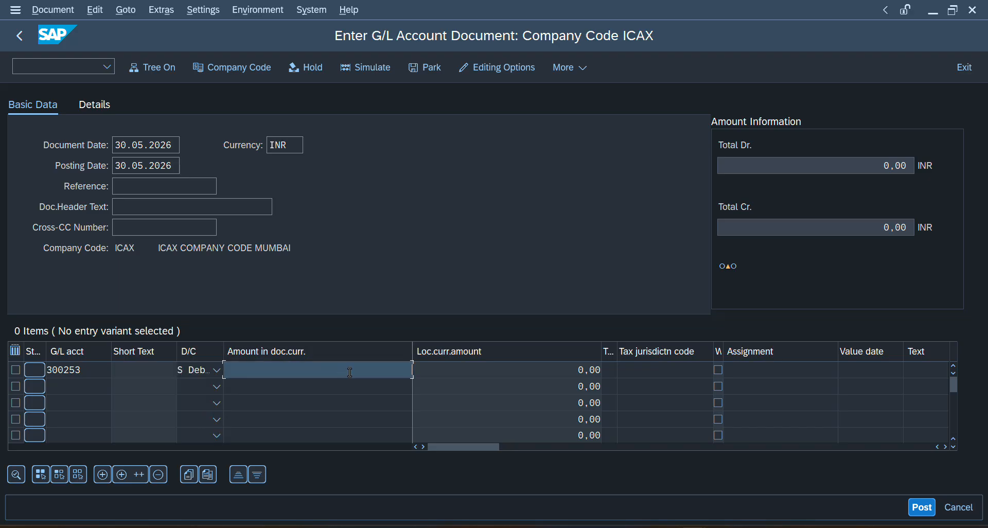
type("1000")
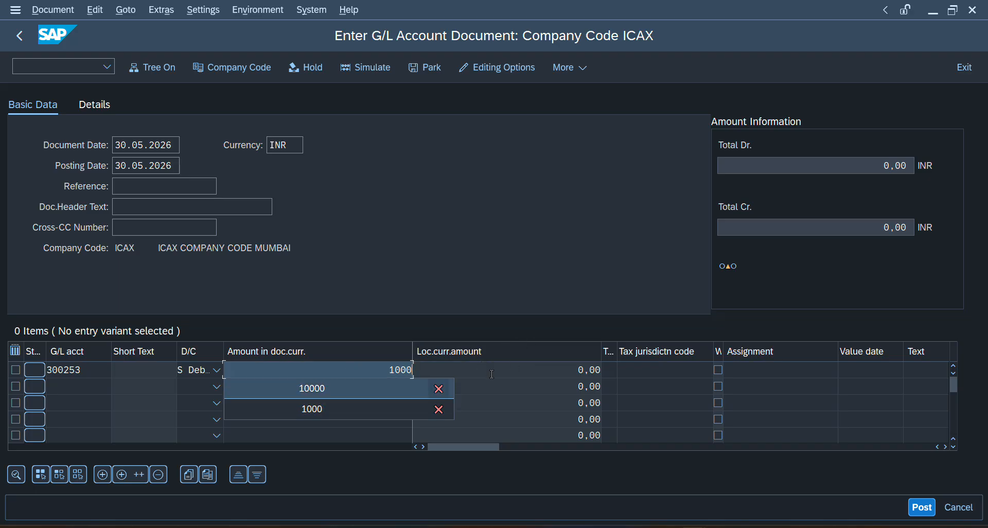
key("Return")
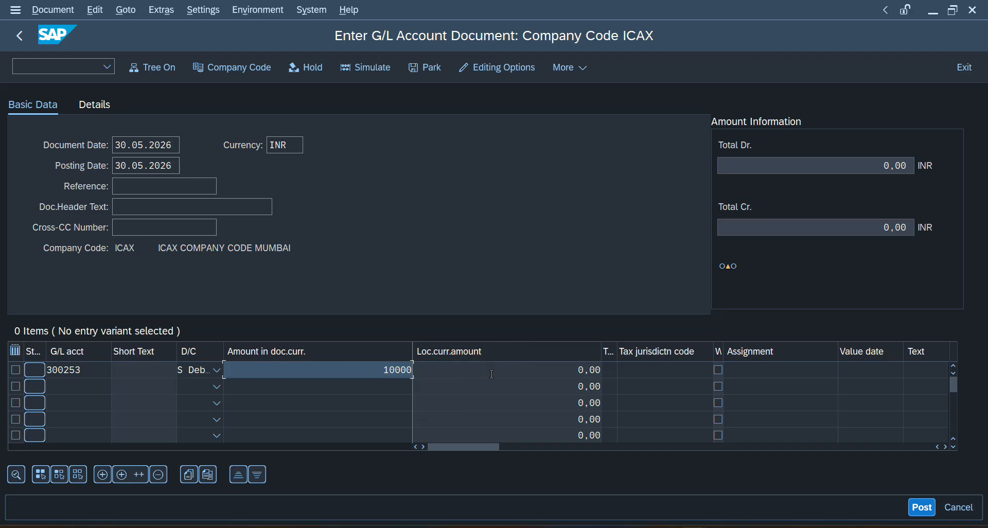
key("Return")
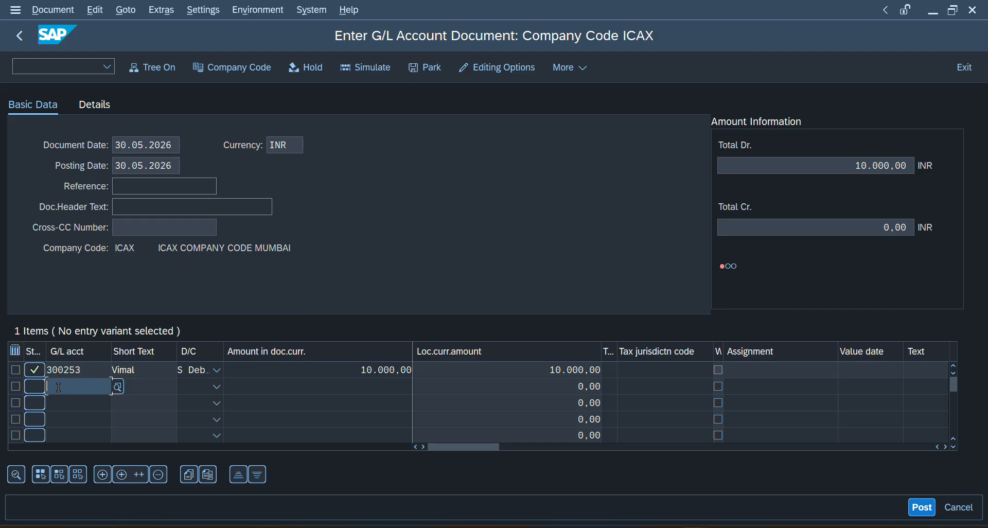
- Add a second line item for G/L account 200110 Cash in Hand Ac as a credit of 10000
type("2")
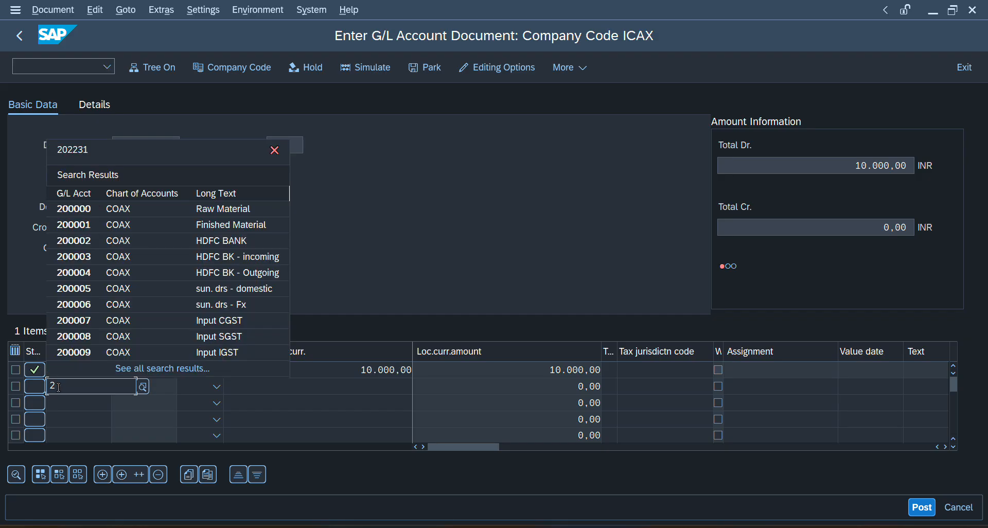
type("00110")
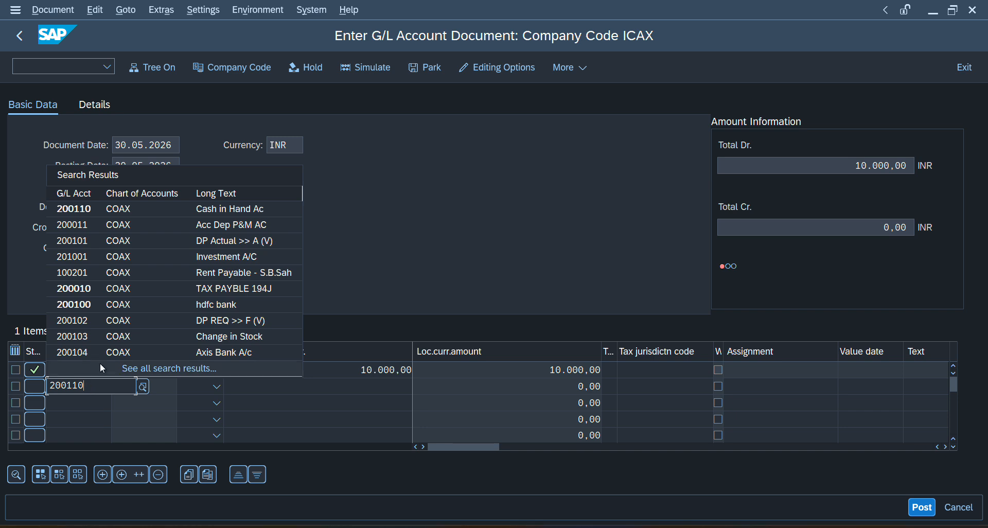
left_click(221, 212)
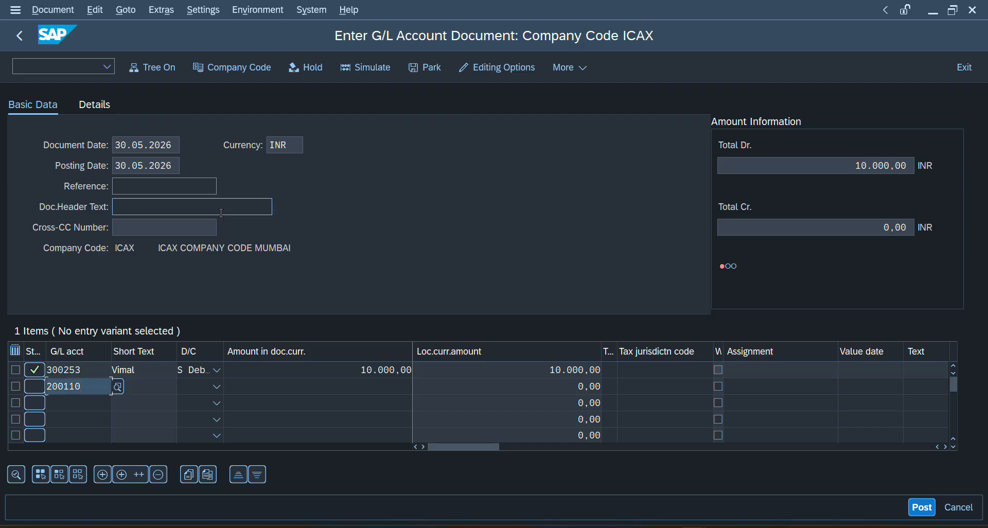
left_click(199, 389)
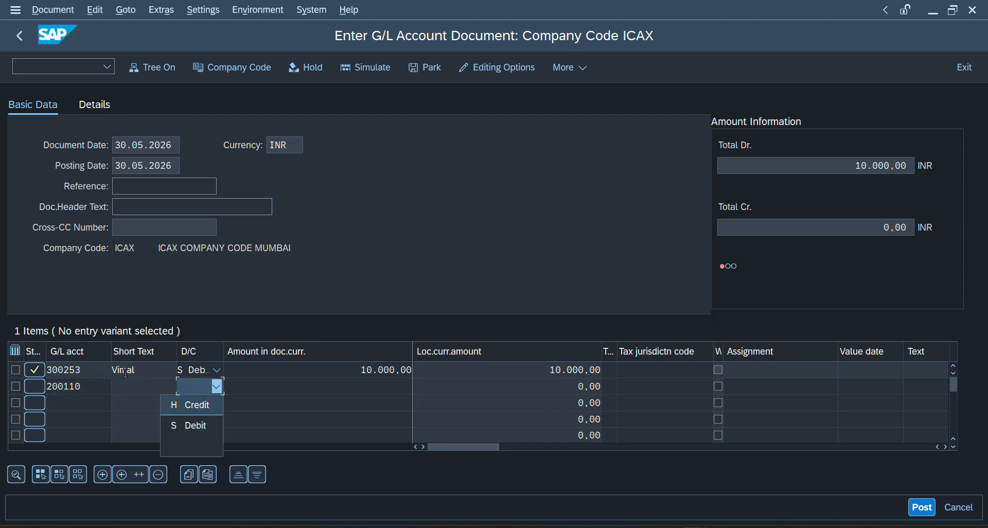
left_click(192, 405)
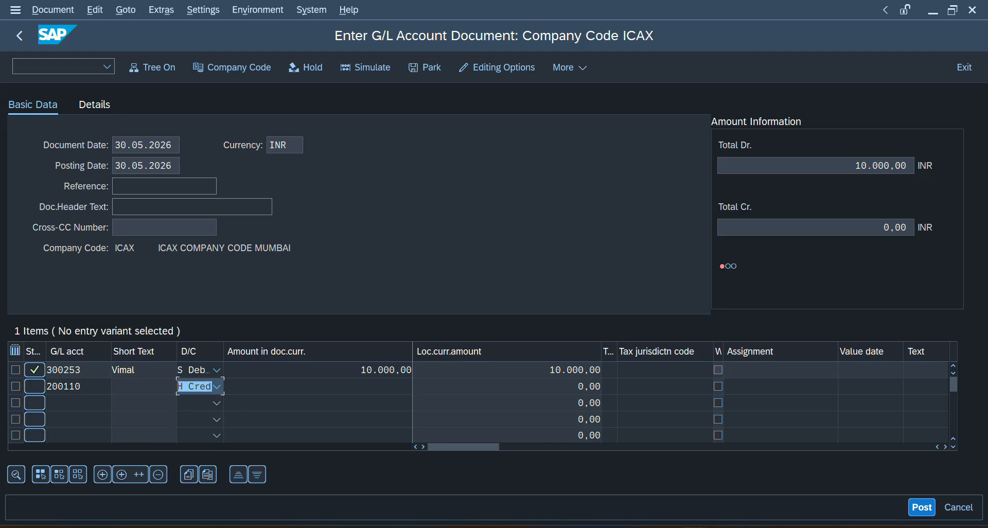
left_click(384, 382)
type("10000")
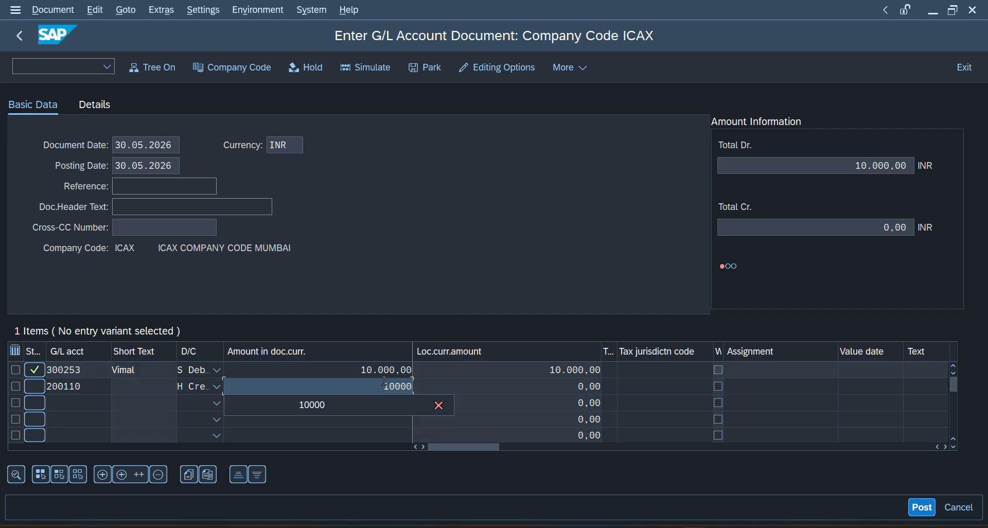
- Confirm the second line item, simulate the G/L document, and post it in company code ICAX
key("Return")
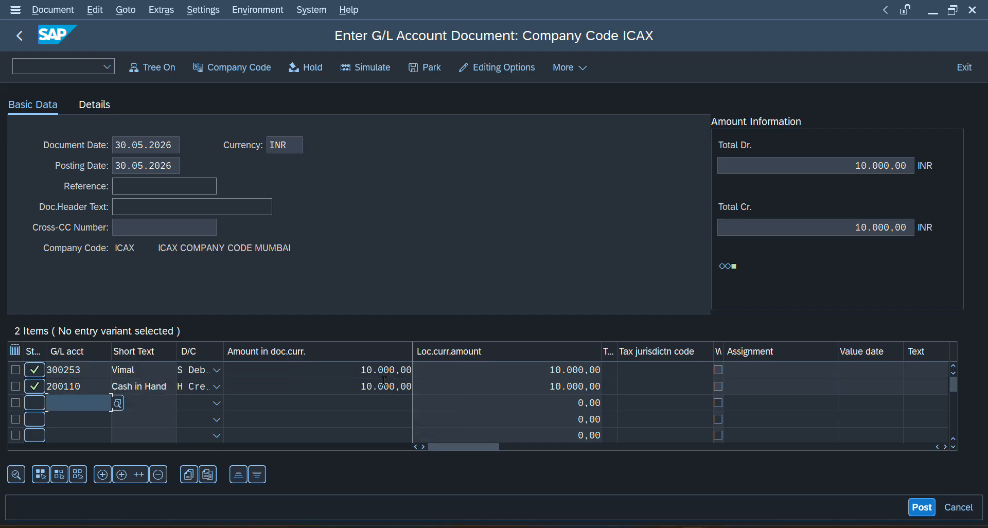
left_click(361, 68)
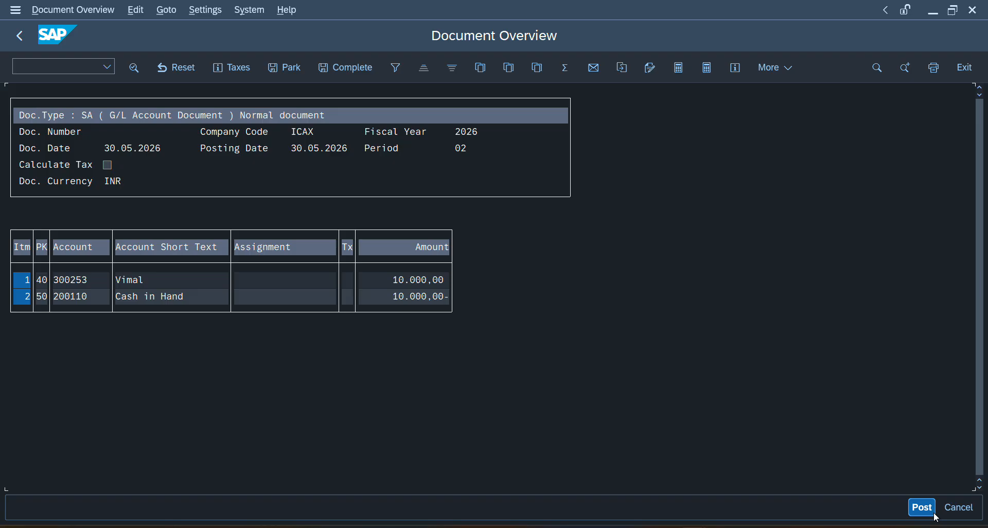
left_click(926, 516)
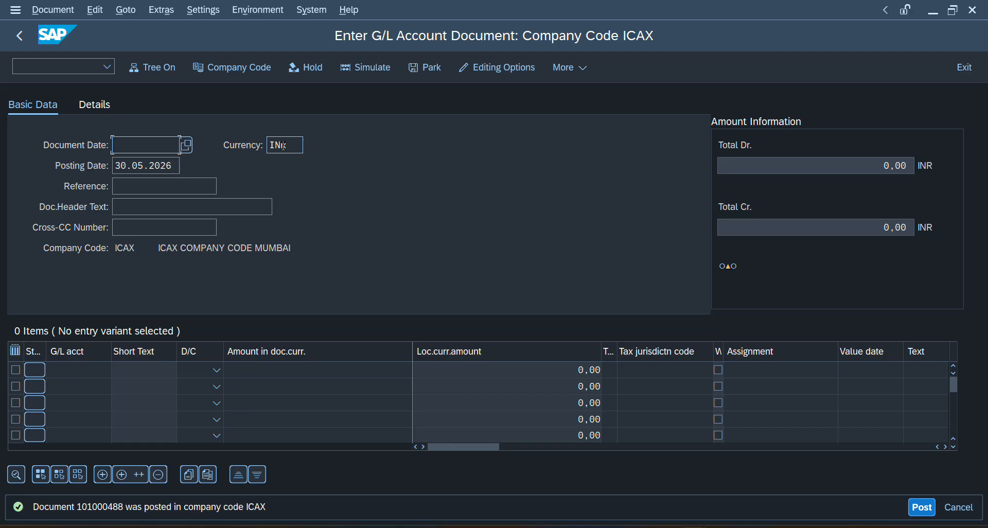
- Leave G/L document entry with /n and start transaction FB03 for displaying documents
left_click(58, 60)
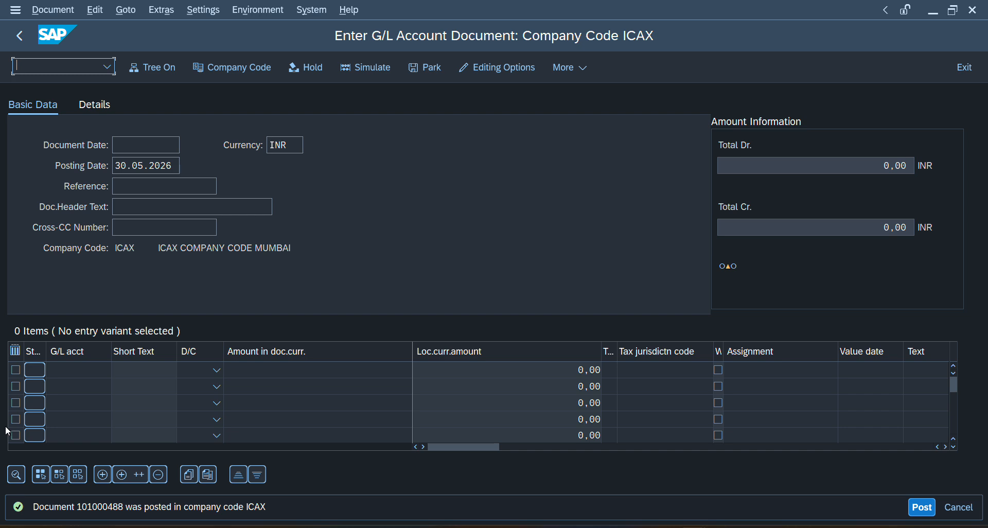
type("/n")
key("Return")
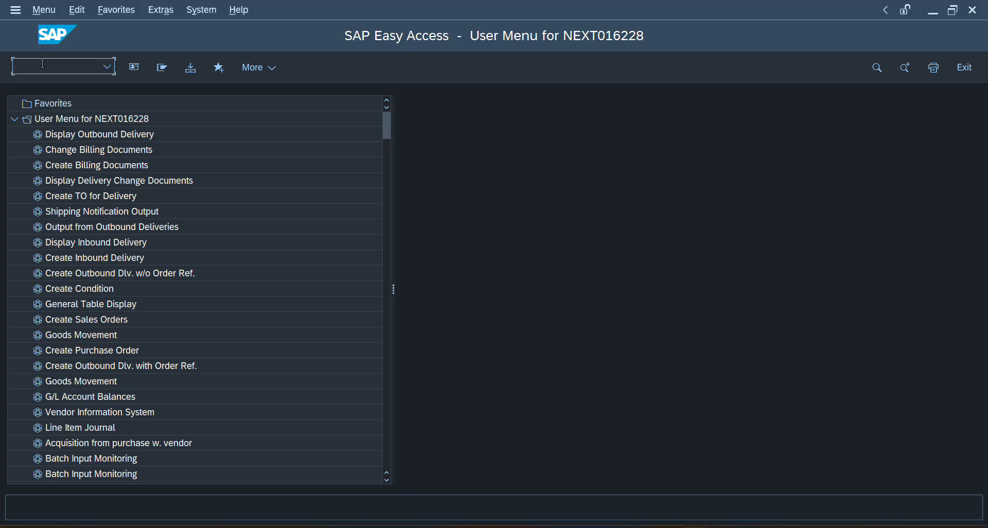
type("FB03")
key("Return")
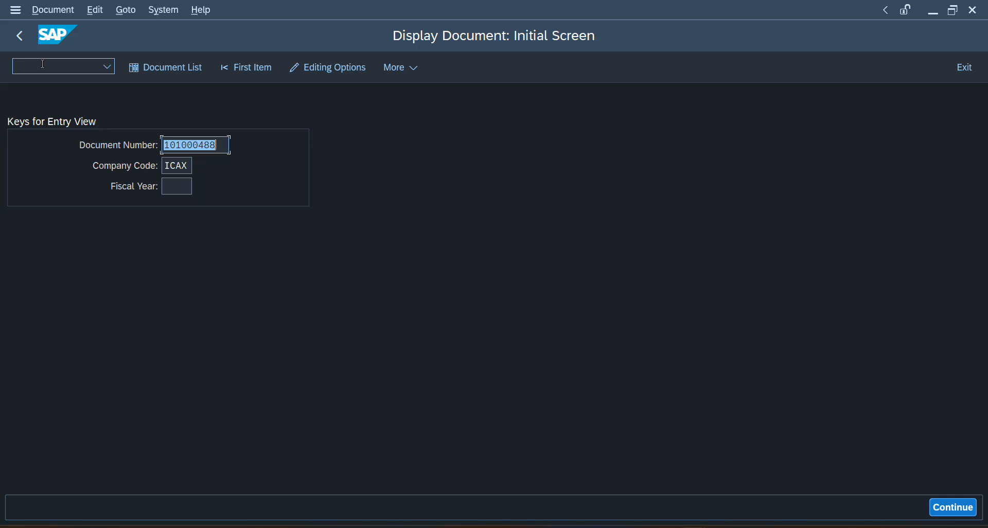
- Display the just-posted document of company code ICAX for fiscal year 2026
left_click(226, 146)
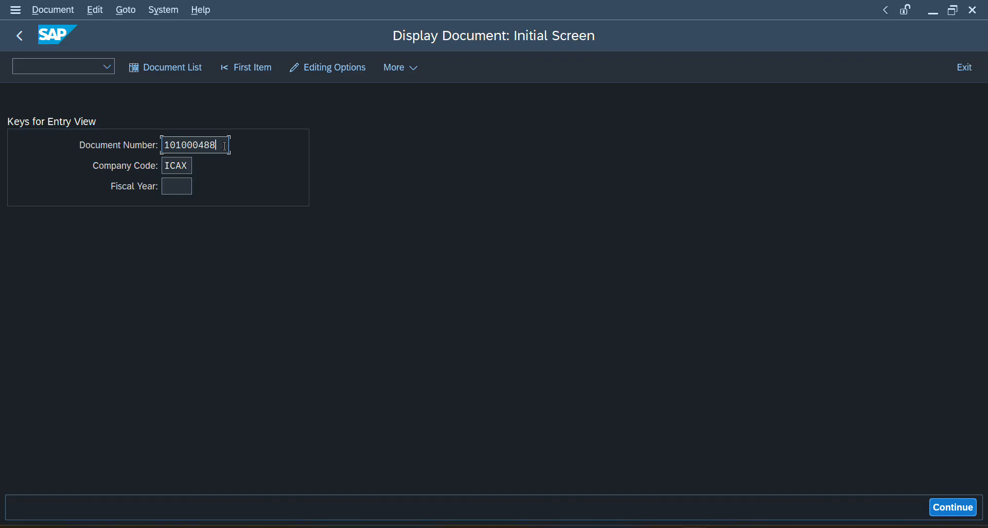
left_click(178, 193)
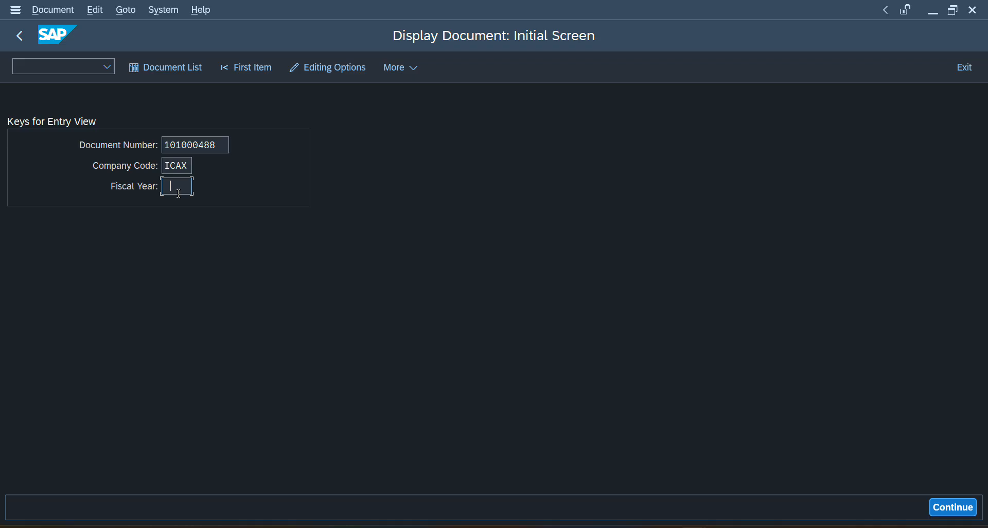
type("2026")
left_click(955, 511)
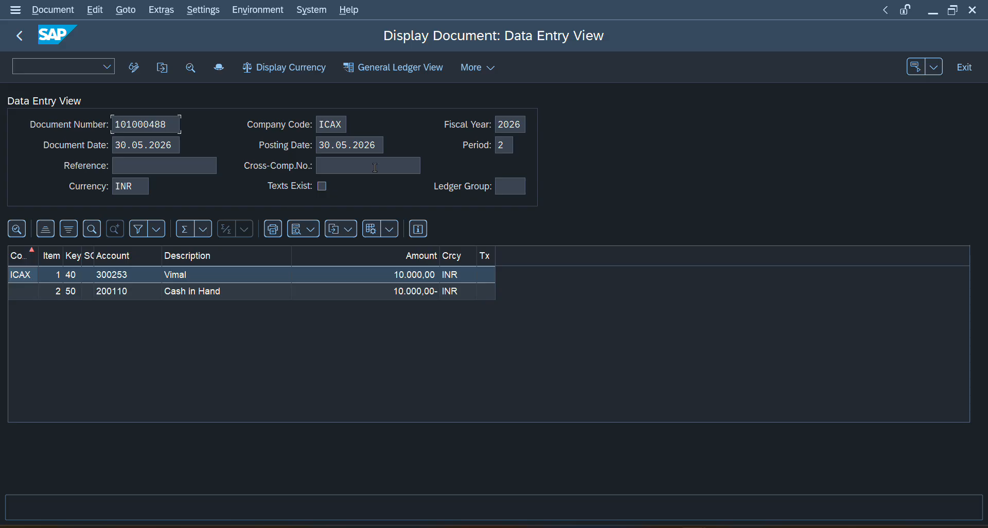
- Go back out of the data entry view and leave the document display transaction
left_click(14, 37)
left_click(14, 37)
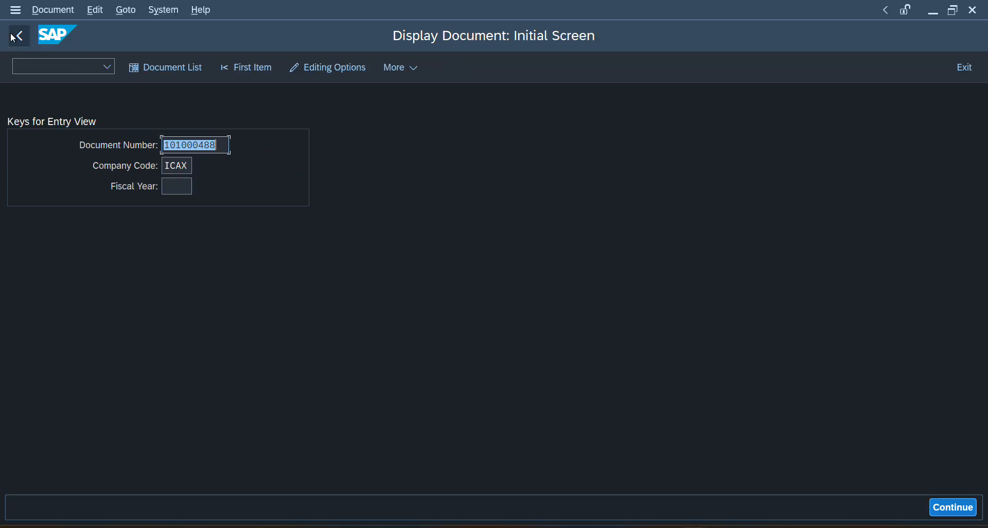
left_click(14, 37)
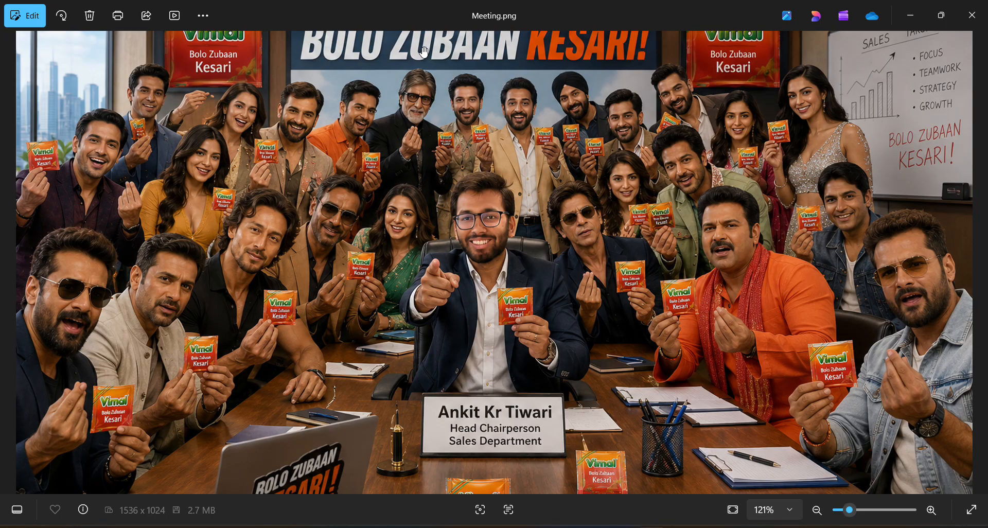
scroll(415, 165, "down", 3)
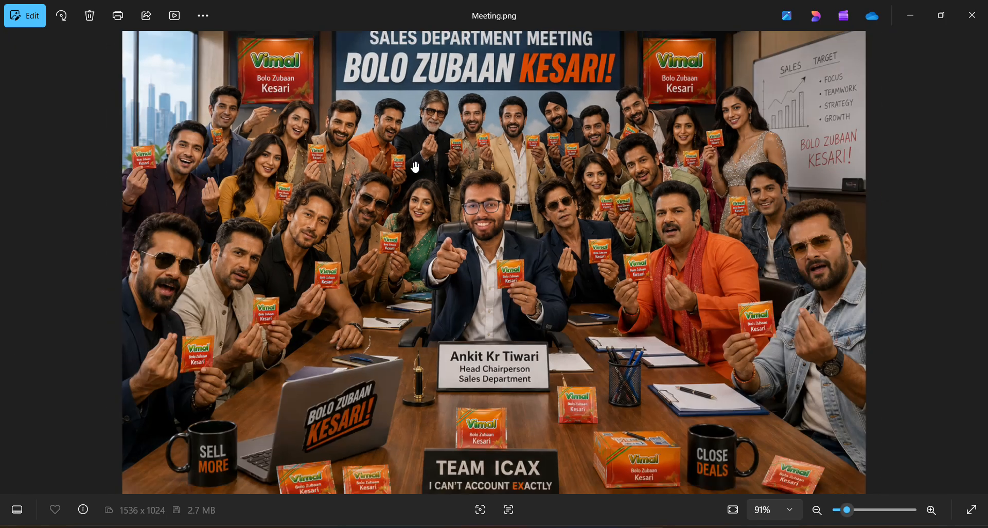